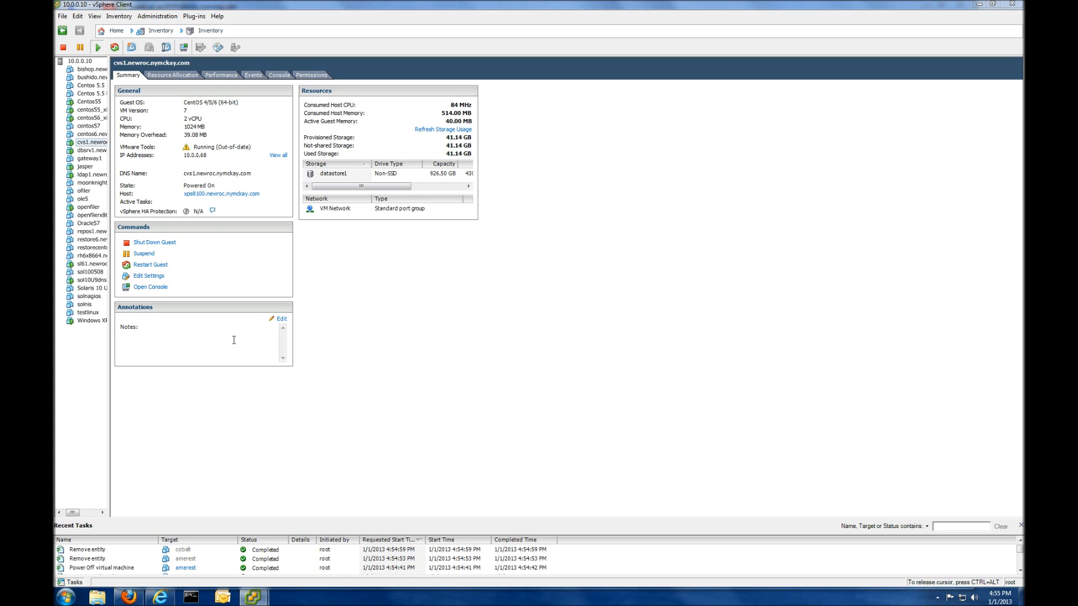
# Select the jasper virtual machine and switch to its console window.
pyautogui.click(84, 167)
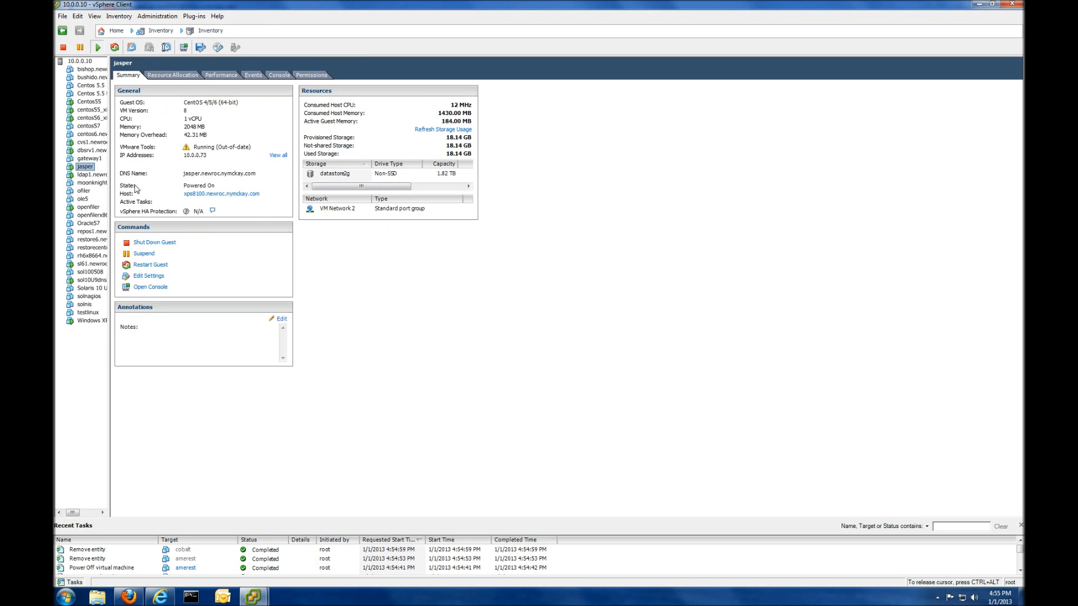
pyautogui.moveTo(258, 595)
pyautogui.click(292, 553)
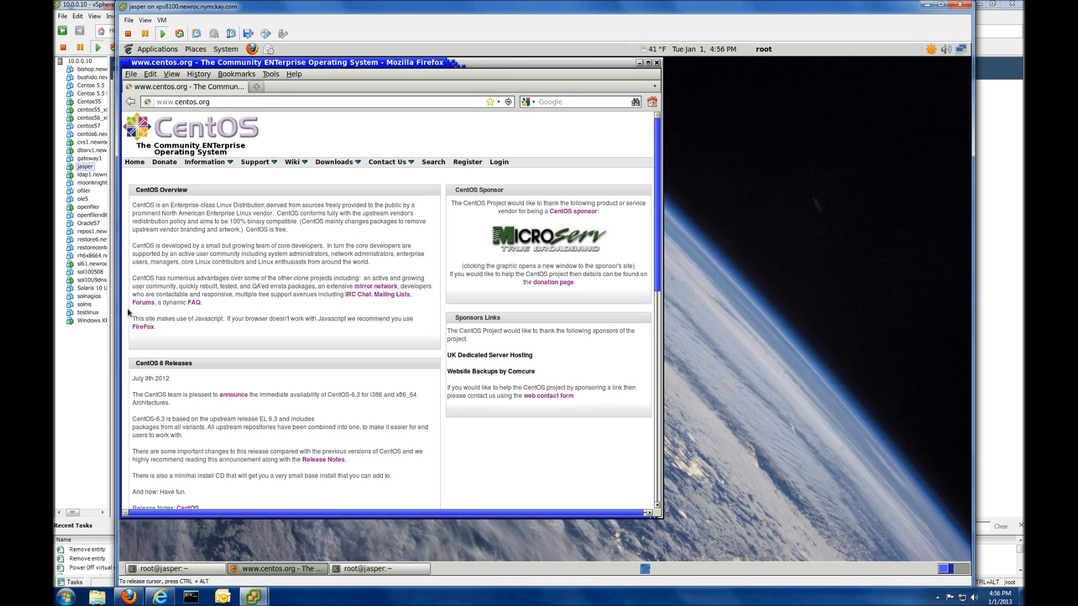
# Move the Firefox window aside and bring the rear terminal window to the front.
pyautogui.moveTo(312, 64); pyautogui.dragTo(481, 84)
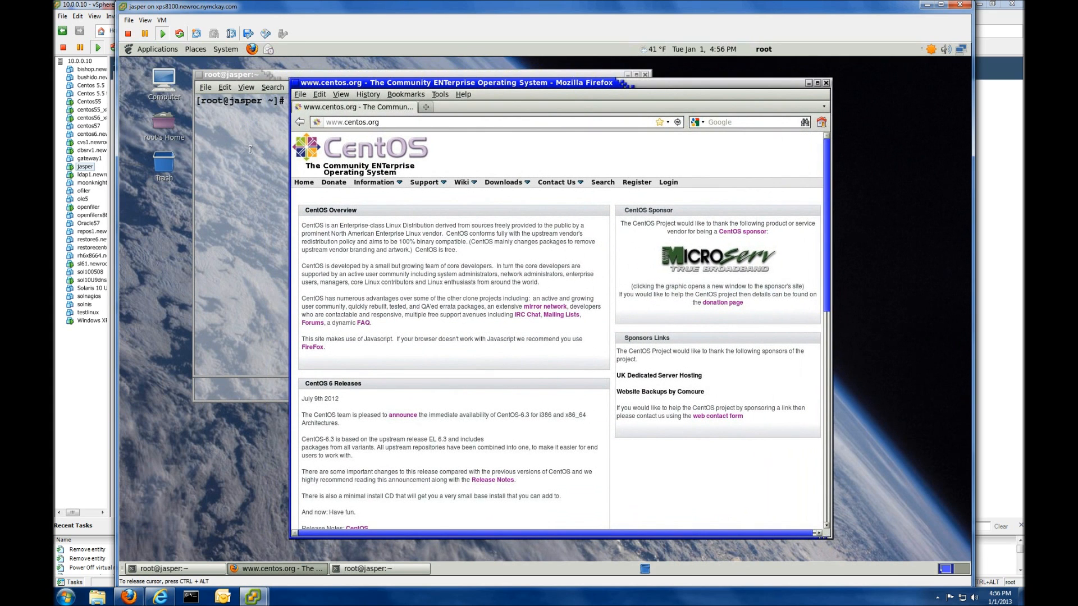
pyautogui.click(262, 224)
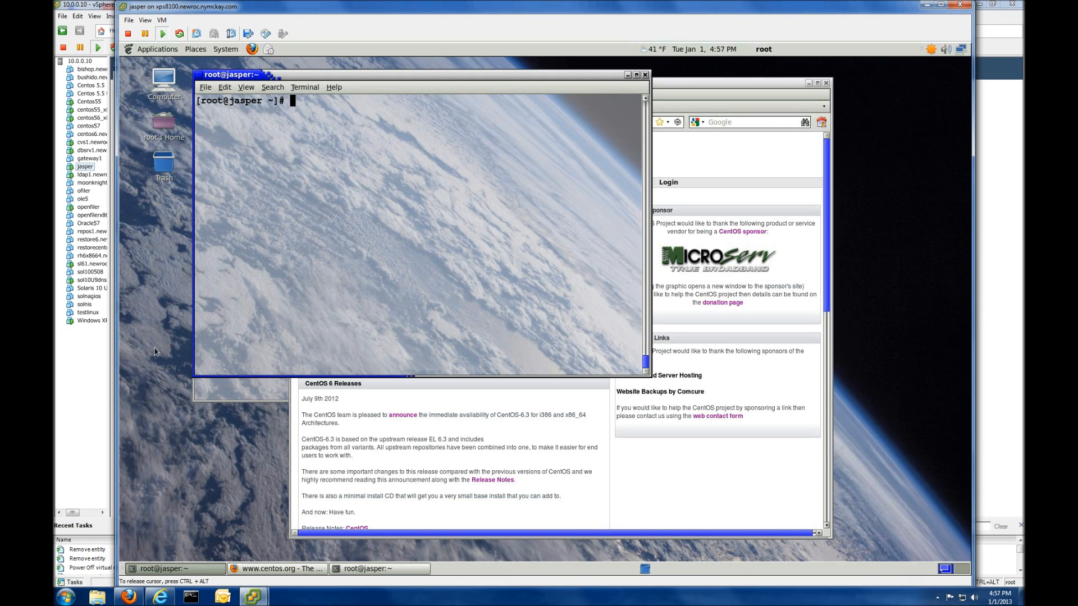
pyautogui.click(221, 387)
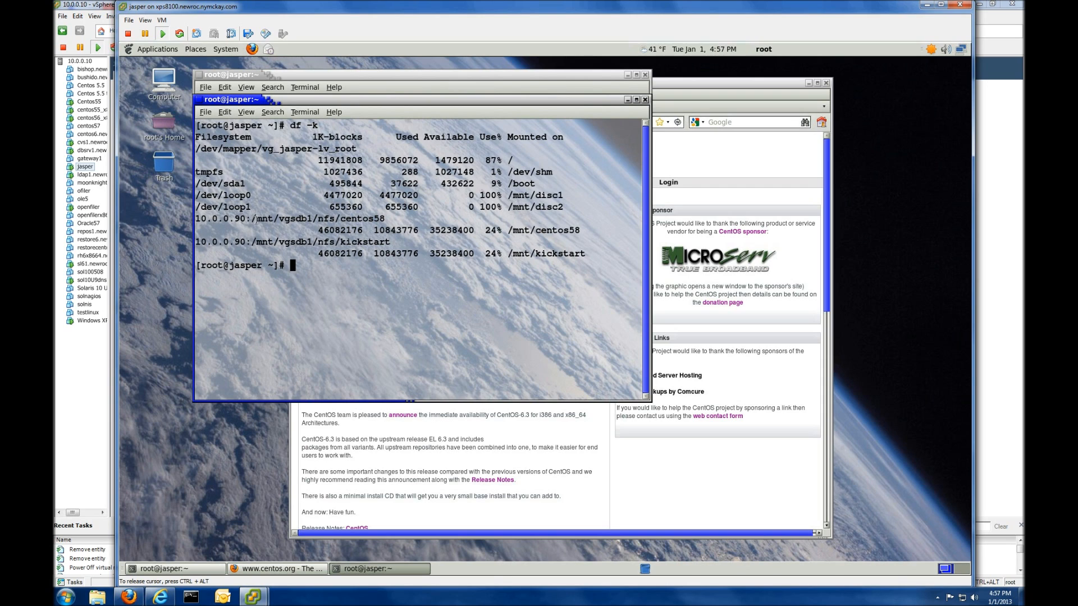
# Change to the /mnt/kickstart directory in the terminal and list all its files in long format.
pyautogui.moveTo(251, 219); pyautogui.dragTo(386, 218)
pyautogui.click(405, 264)
pyautogui.moveTo(323, 312); pyautogui.dragTo(346, 304)
pyautogui.write('cd /mn')
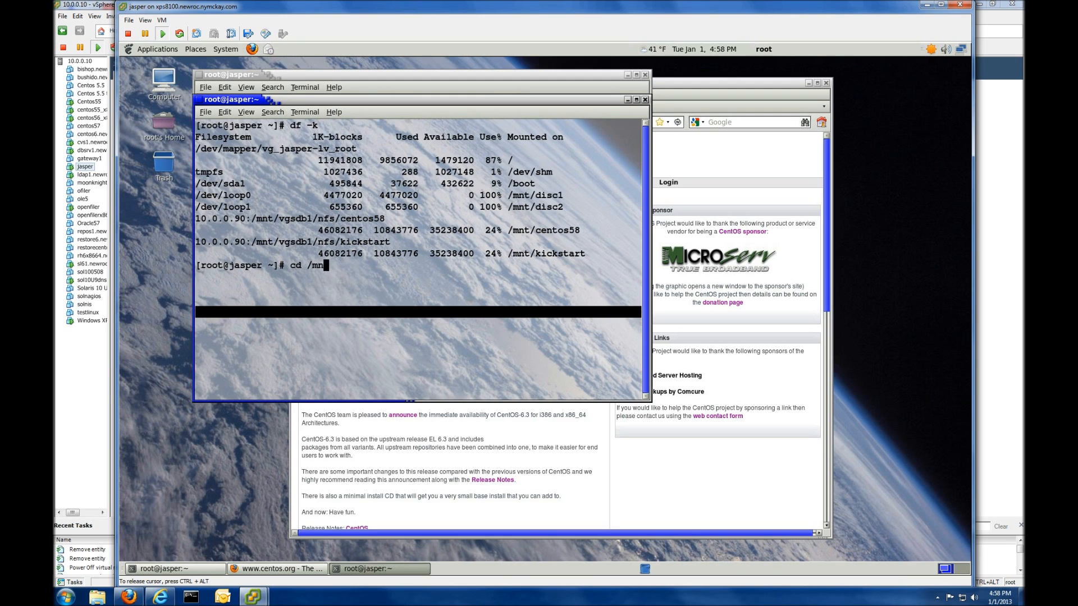
pyautogui.write('t/ki')
pyautogui.press('Tab')
pyautogui.press('Return')
pyautogui.write('ls -la')
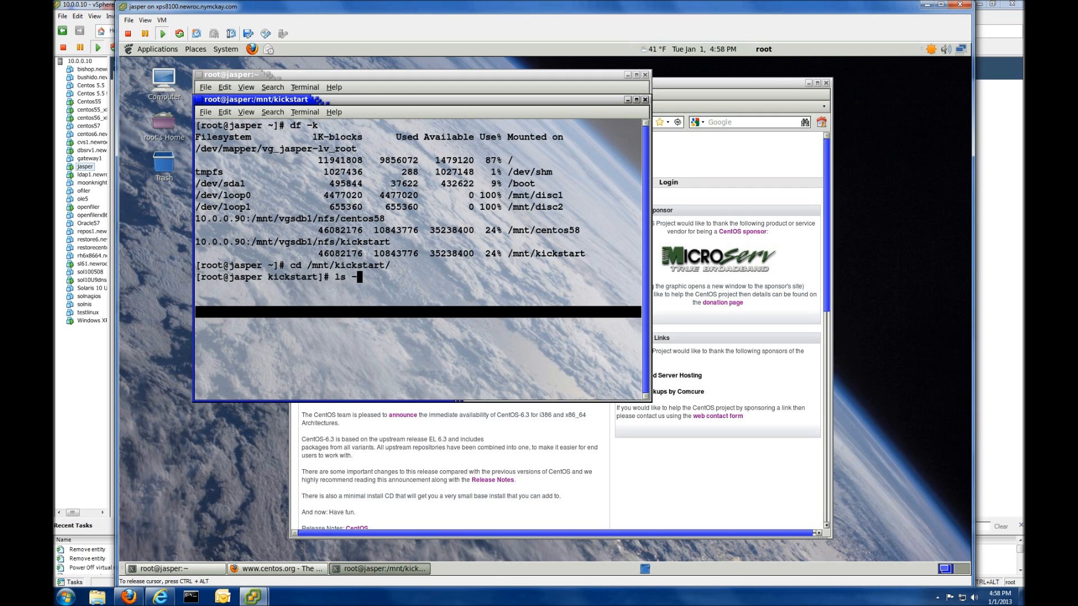
pyautogui.press('Return')
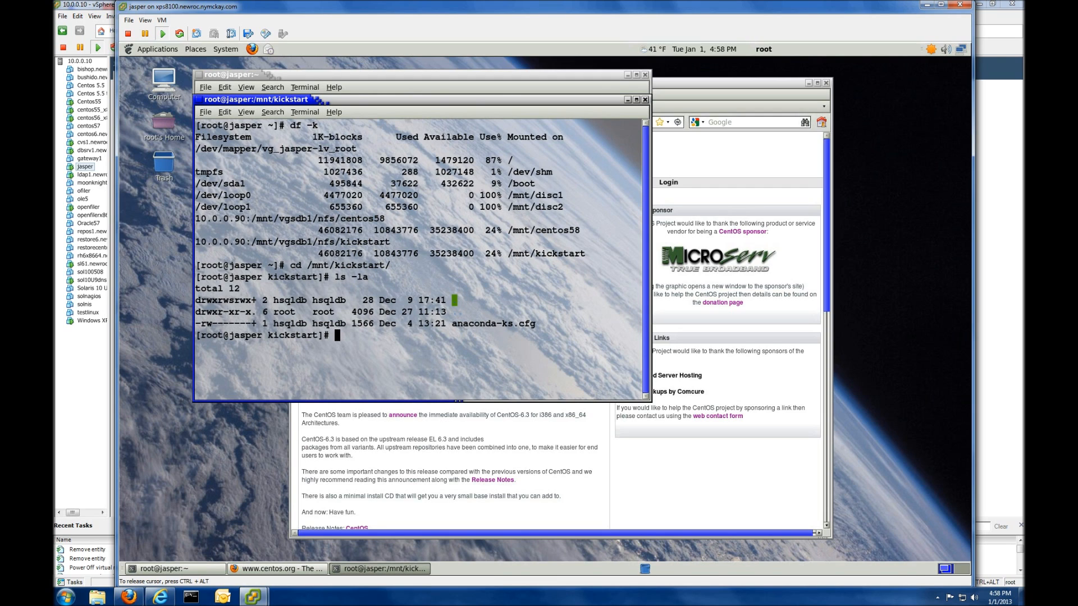
# Copy anaconda-ks.cfg to centos58.cfg and open the copy in vi.
pyautogui.write('cp ana')
pyautogui.press('Tab')
pyautogui.write('centos58.cfg')
pyautogui.press('Return')
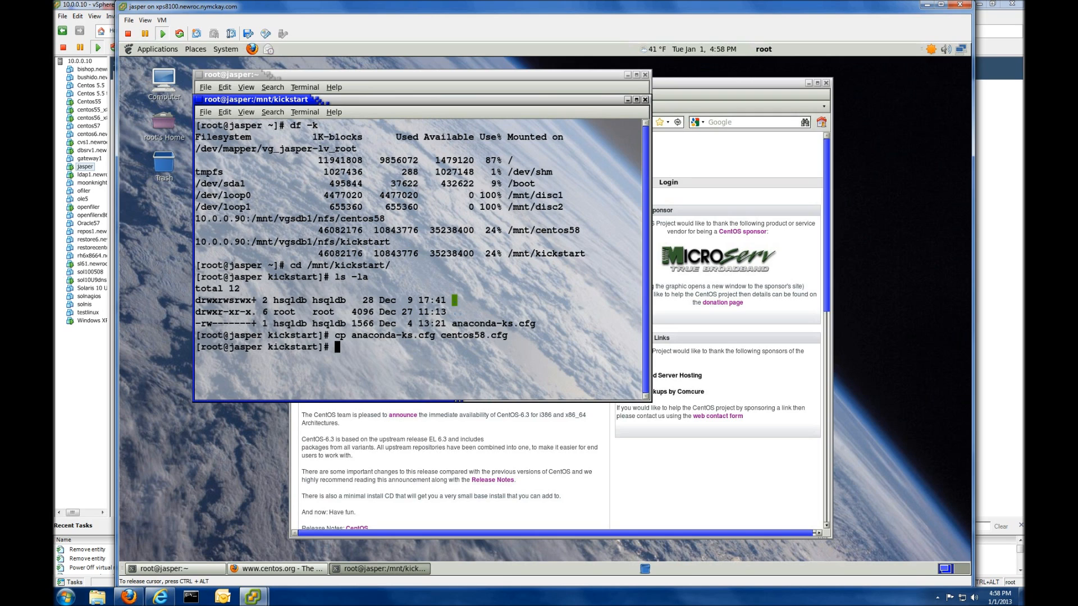
pyautogui.write('vi centos58.cfg')
pyautogui.press('Return')
# Replace the cdrom line with nfs --server=10.0.0.90 --dir=/mnt/vgsdb1/ in the kickstart file.
pyautogui.press('Down')
pyautogui.press('Down')
pyautogui.press('Down')
pyautogui.press('Down')
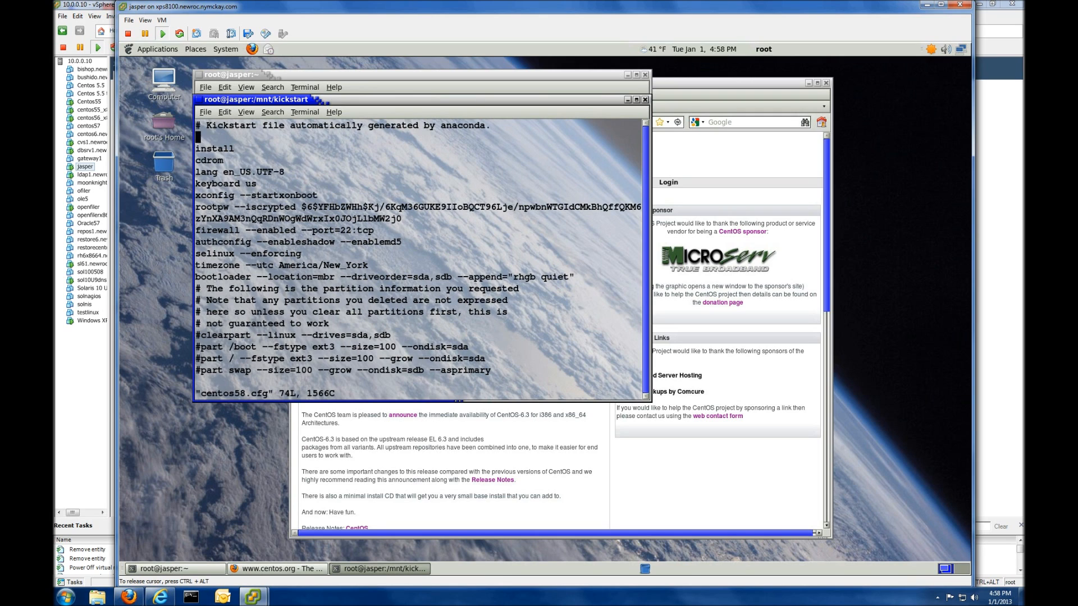
pyautogui.press('Up')
pyautogui.press('Up')
pyautogui.press('Down')
pyautogui.write('cwn')
pyautogui.write('fs --ser')
pyautogui.write('ver')
pyautogui.write('=')
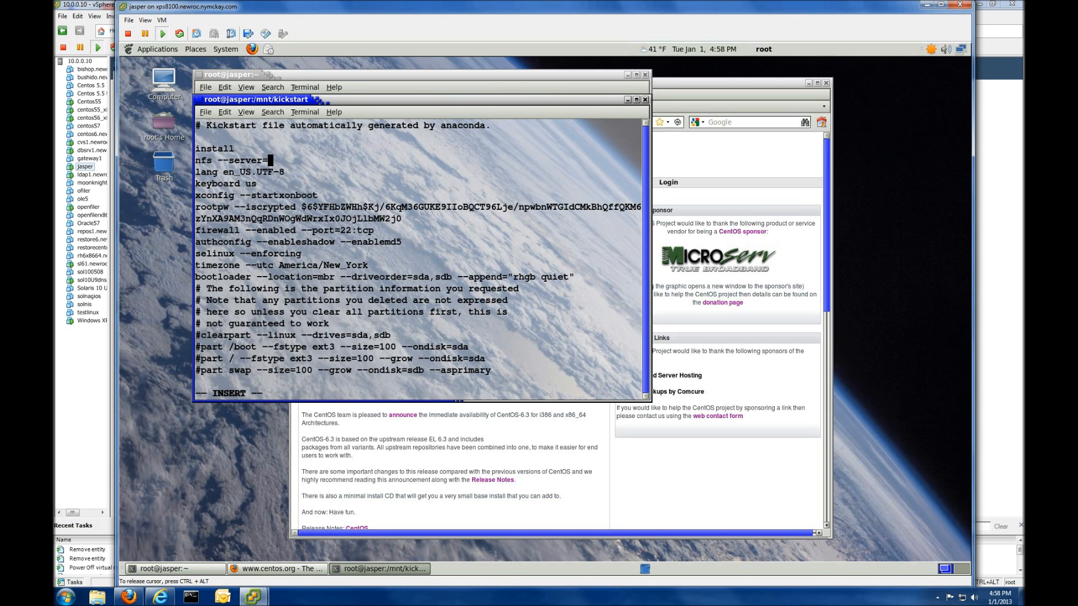
pyautogui.write('10.0.0.90 --dir=/mnt/vgsdb1/')
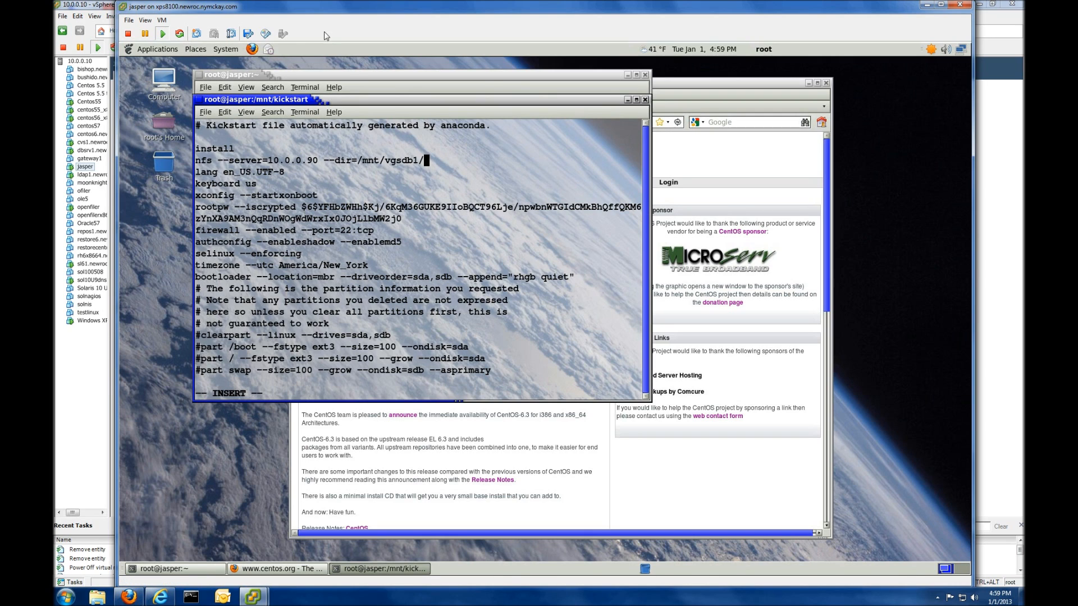
# List the mounted filesystems with df -k in the other terminal to check the NFS export path.
pyautogui.click(370, 78)
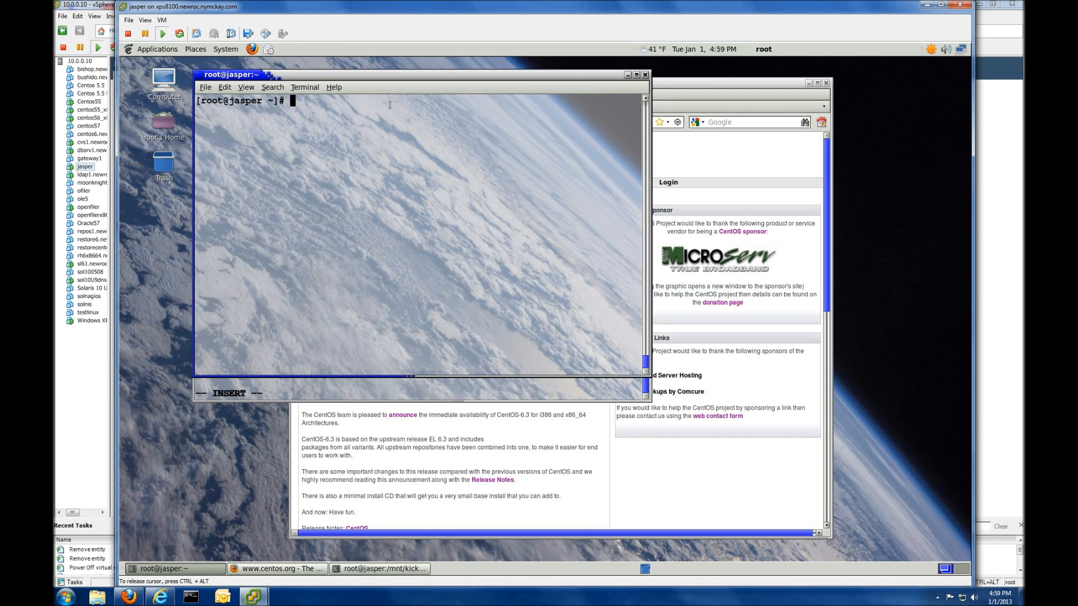
pyautogui.click(316, 394)
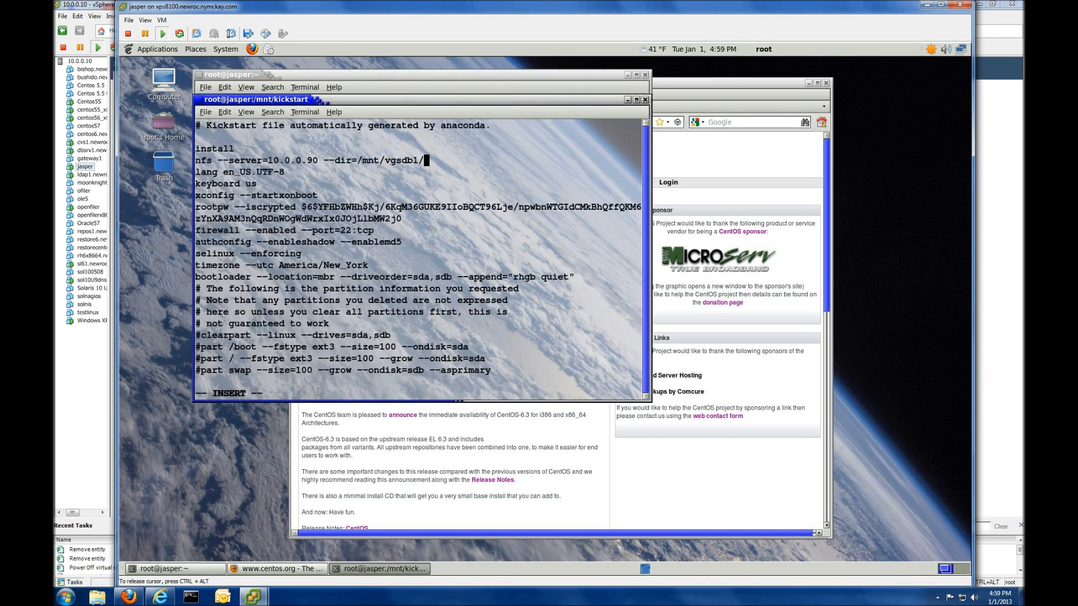
pyautogui.click(400, 80)
pyautogui.write('df -k')
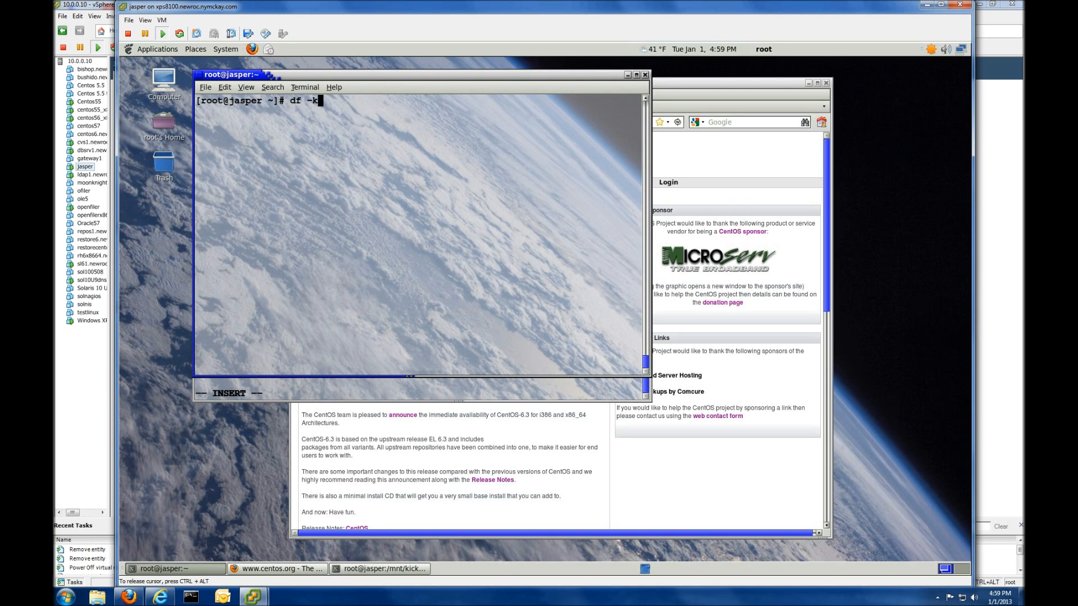
pyautogui.press('Return')
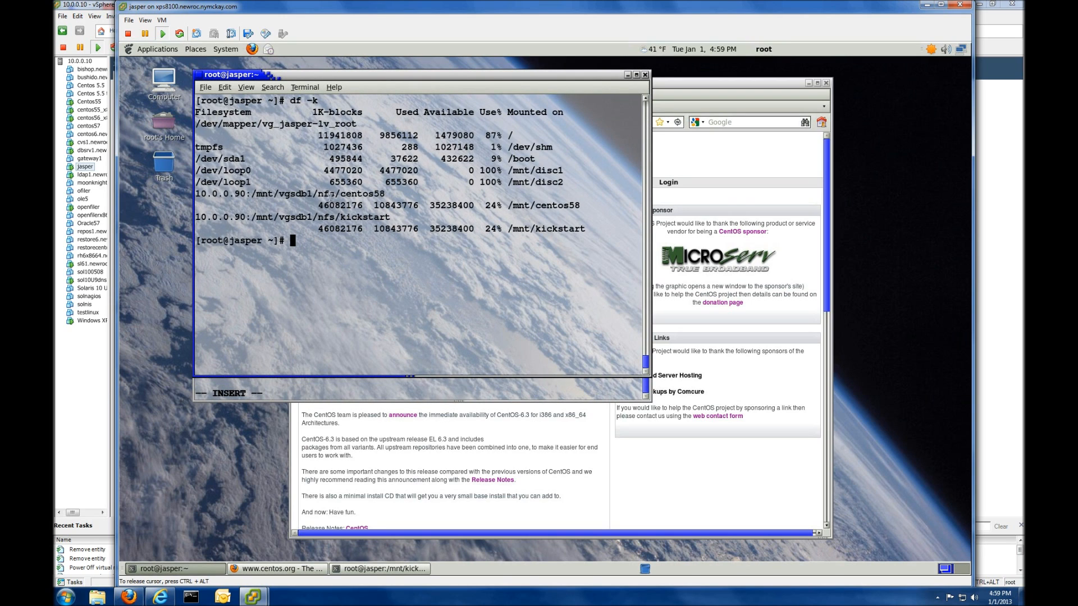
# Return to the kickstart file and complete the nfs directory path with nfs/centos58.
pyautogui.click(376, 386)
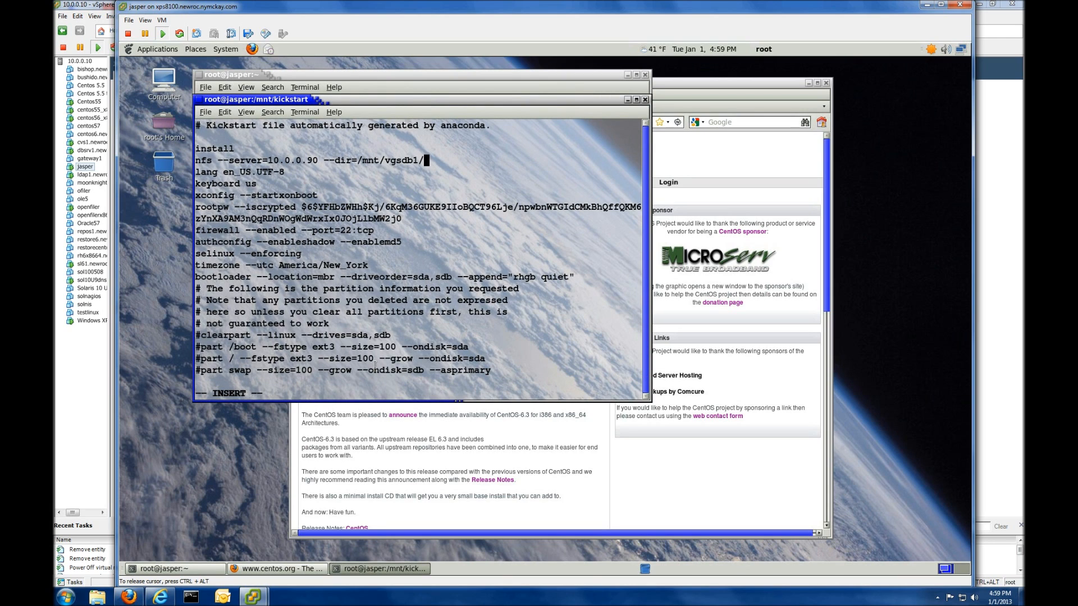
pyautogui.write('nfs/centos58')
pyautogui.press('Escape')
# Uncomment the clearpart line and remove sdb from its drives option, leaving only sda.
pyautogui.press('Down')
pyautogui.press('Down')
pyautogui.press('Down')
pyautogui.press('Down')
pyautogui.press('Down')
pyautogui.press('Down')
pyautogui.press('Down')
pyautogui.press('Down')
pyautogui.press('Down')
pyautogui.press('Down')
pyautogui.press('Down')
pyautogui.press('Down')
pyautogui.press('Down')
pyautogui.press('Down')
pyautogui.press('Down')
pyautogui.press('Down')
pyautogui.press('Down')
pyautogui.press('Down')
pyautogui.press('Down')
pyautogui.press('Down')
pyautogui.press('Down')
pyautogui.press('Up')
pyautogui.press('Up')
pyautogui.press('Up')
pyautogui.press('Up')
pyautogui.press('Up')
pyautogui.press('Up')
pyautogui.press('Up')
pyautogui.press('Up')
pyautogui.press('Up')
pyautogui.press('Up')
pyautogui.press('Up')
pyautogui.press('Up')
pyautogui.press('Up')
pyautogui.press('Up')
pyautogui.press('Down')
pyautogui.press('Left')
pyautogui.press('Left')
pyautogui.press('Left')
pyautogui.press('Left')
pyautogui.press('Left')
pyautogui.press('Left')
pyautogui.press('Left')
pyautogui.press('Left')
pyautogui.press('Left')
pyautogui.press('Left')
pyautogui.press('Left')
pyautogui.press('Left')
pyautogui.press('Left')
pyautogui.press('Left')
pyautogui.press('Left')
pyautogui.press('Left')
pyautogui.press('Left')
pyautogui.press('Left')
pyautogui.press('Left')
pyautogui.press('Left')
pyautogui.press('Left')
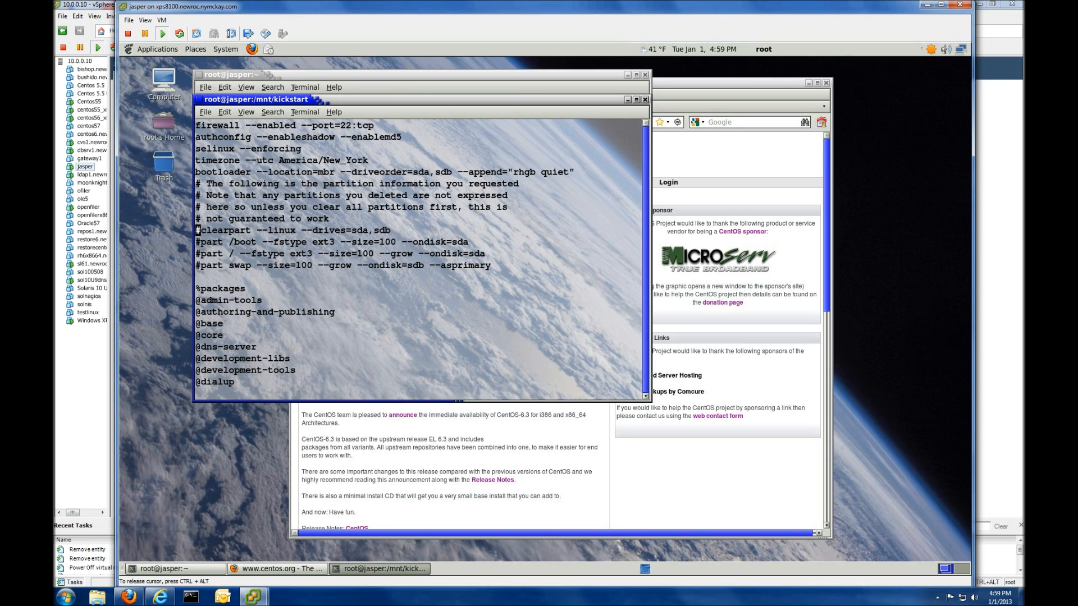
pyautogui.press('Right')
pyautogui.press('Left')
pyautogui.press('x')
pyautogui.press('$')
pyautogui.press('x')
pyautogui.press('x')
pyautogui.press('x')
pyautogui.press('x')
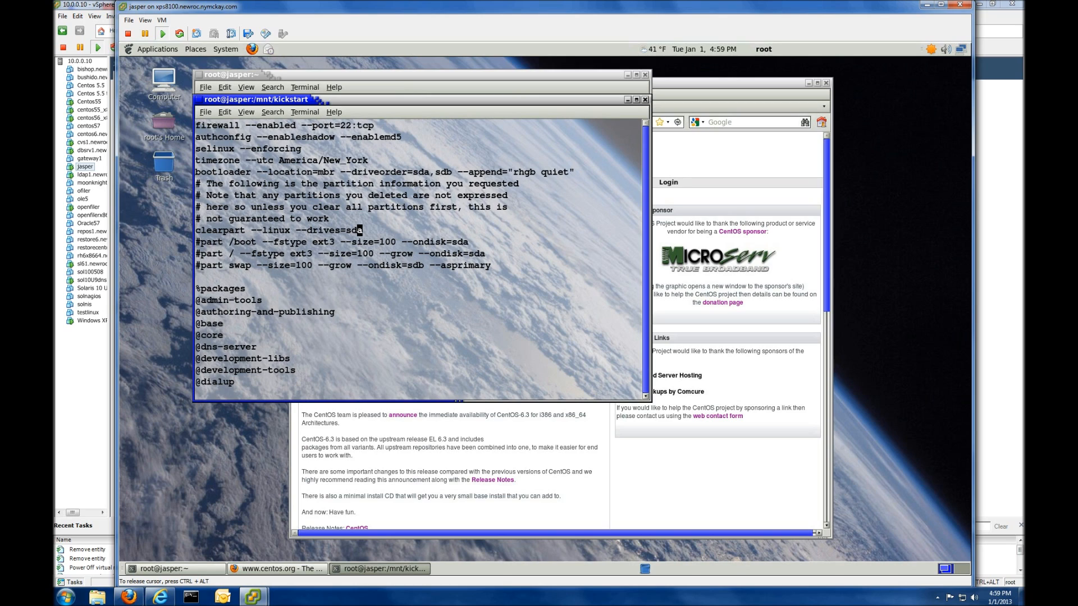
# Uncomment the three part lines for /boot, / and swap.
pyautogui.press('Down')
pyautogui.press('0')
pyautogui.press('x')
pyautogui.press('Down')
pyautogui.press('x')
pyautogui.press('Down')
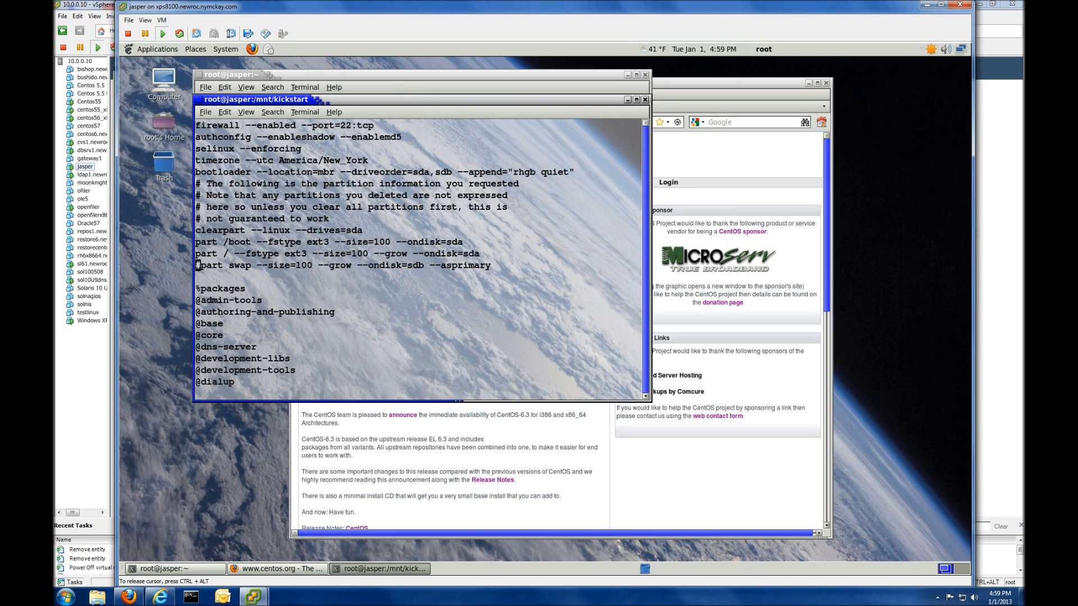
pyautogui.press('x')
# Move the root partition line below the swap partition line.
pyautogui.press('Up')
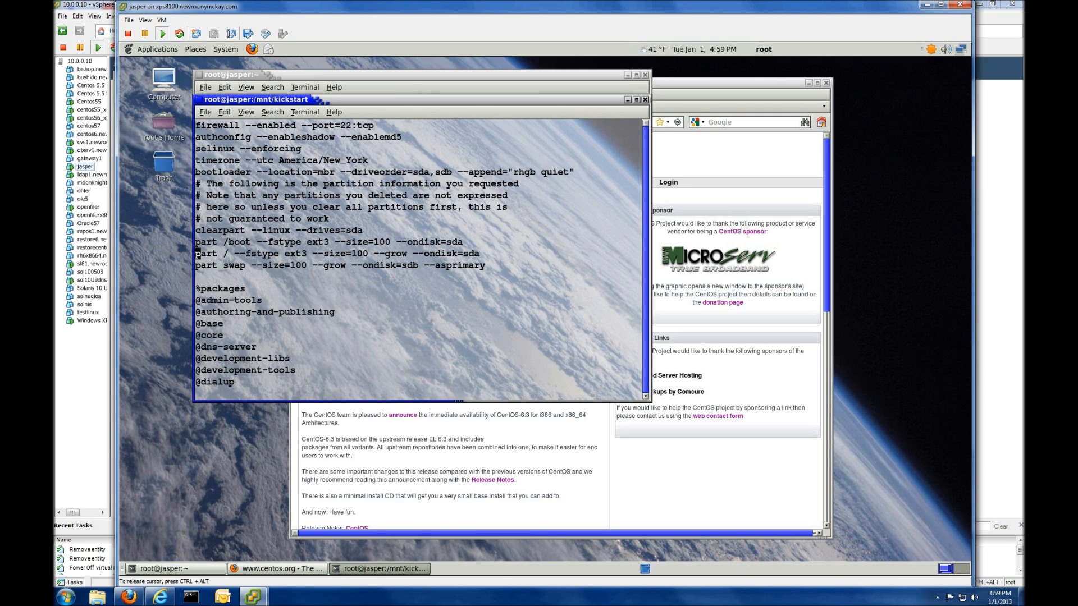
pyautogui.press('d')
pyautogui.press('d')
pyautogui.press('p')
# Set the swap partition's size to 4096.
pyautogui.press('Up')
pyautogui.press('Right')
pyautogui.press('Right')
pyautogui.press('Right')
pyautogui.press('Right')
pyautogui.press('Right')
pyautogui.press('Right')
pyautogui.press('Right')
pyautogui.press('Right')
pyautogui.press('Right')
pyautogui.press('Right')
pyautogui.press('Right')
pyautogui.press('Right')
pyautogui.press('Right')
pyautogui.press('Right')
pyautogui.press('Right')
pyautogui.press('Right')
pyautogui.press('Right')
pyautogui.press('Right')
pyautogui.press('Right')
pyautogui.press('Right')
pyautogui.press('Right')
pyautogui.press('Left')
pyautogui.press('Left')
pyautogui.press('Left')
pyautogui.press('Left')
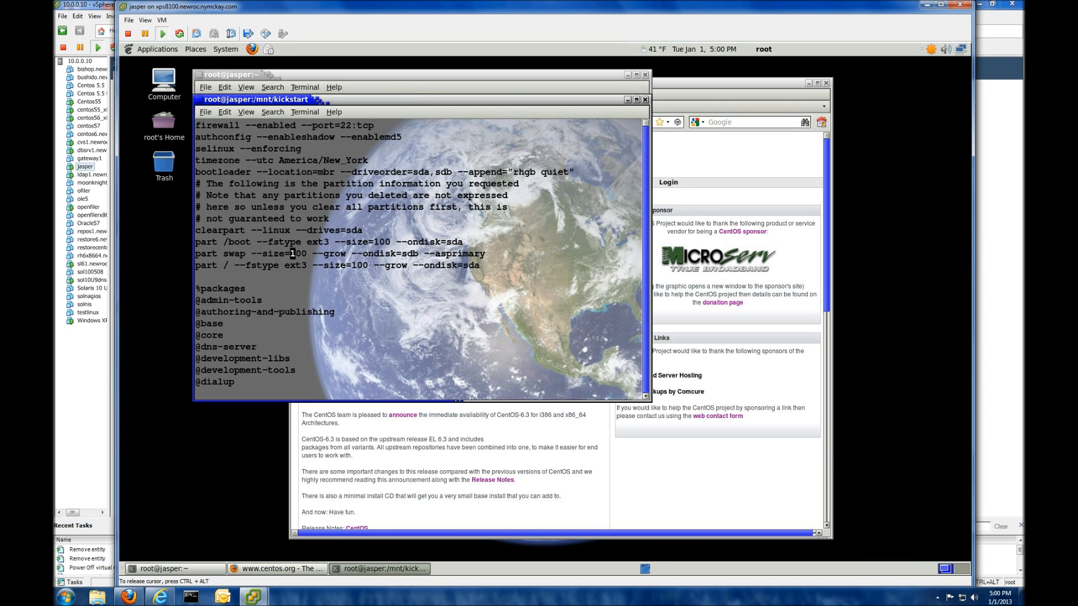
pyautogui.press('c')
pyautogui.press('w')
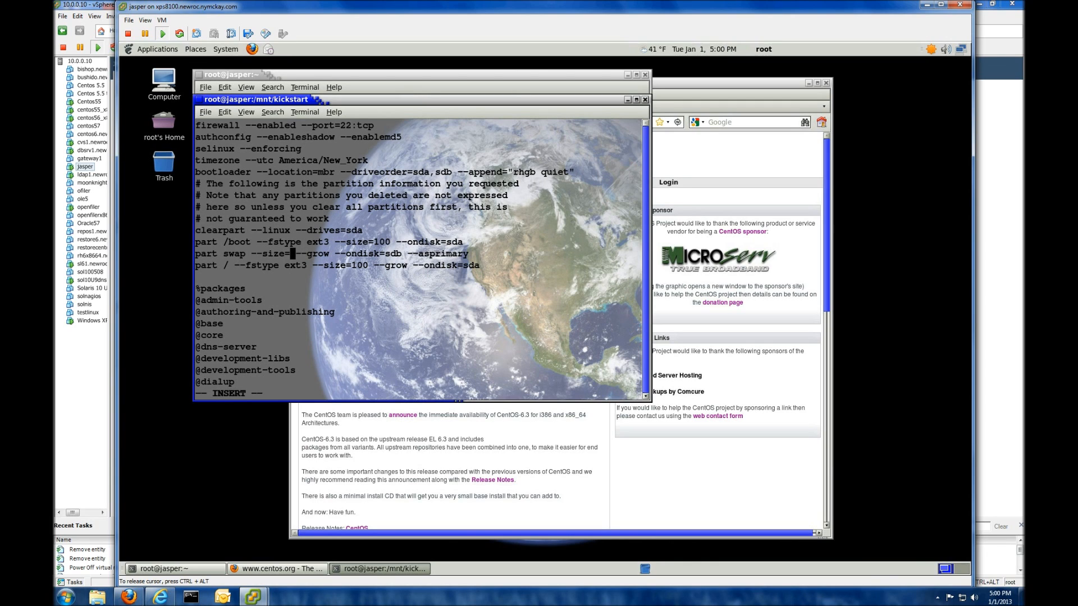
pyautogui.write('4096')
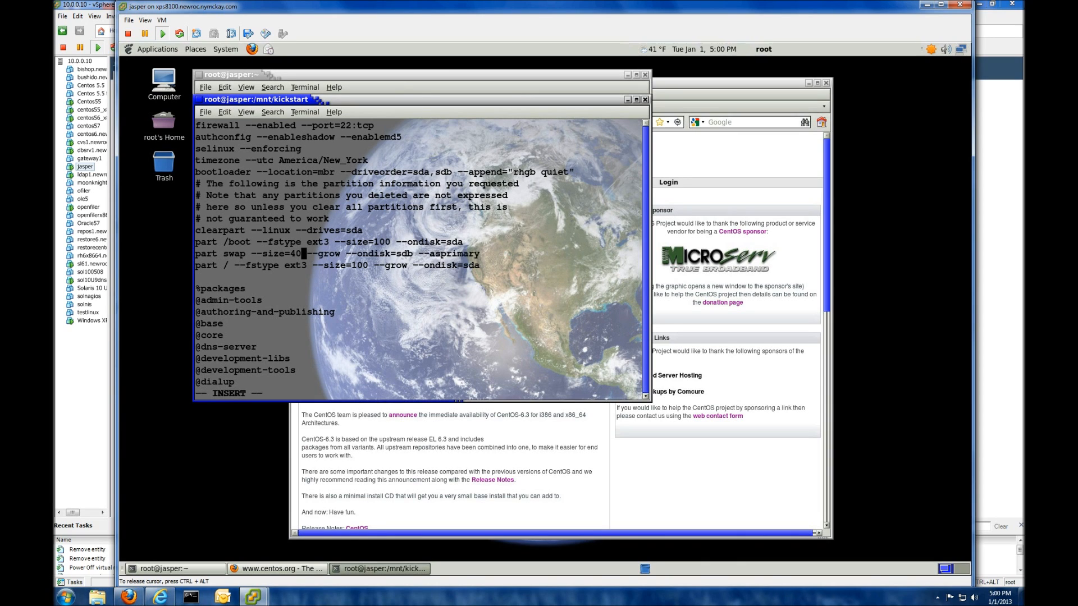
pyautogui.press('Escape')
# Remove the --grow option from the swap partition line.
pyautogui.press('Right')
pyautogui.press('Right')
pyautogui.press('x')
pyautogui.press('x')
pyautogui.press('x')
pyautogui.press('x')
pyautogui.press('x')
pyautogui.press('x')
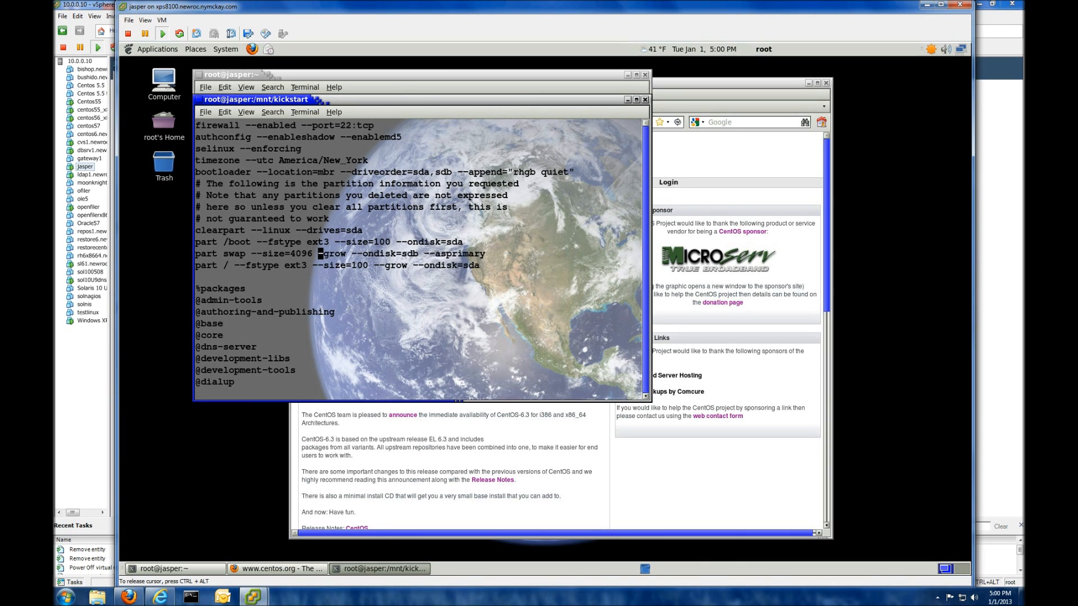
# Delete the last leftover of the grow option on the swap line and set the swap partition's ondisk value to sda.
pyautogui.press('x')
pyautogui.press('Right')
pyautogui.press('Right')
pyautogui.press('Right')
pyautogui.press('Right')
pyautogui.press('Right')
pyautogui.press('Right')
pyautogui.press('Right')
pyautogui.press('Right')
pyautogui.press('Right')
pyautogui.press('Right')
pyautogui.press('Right')
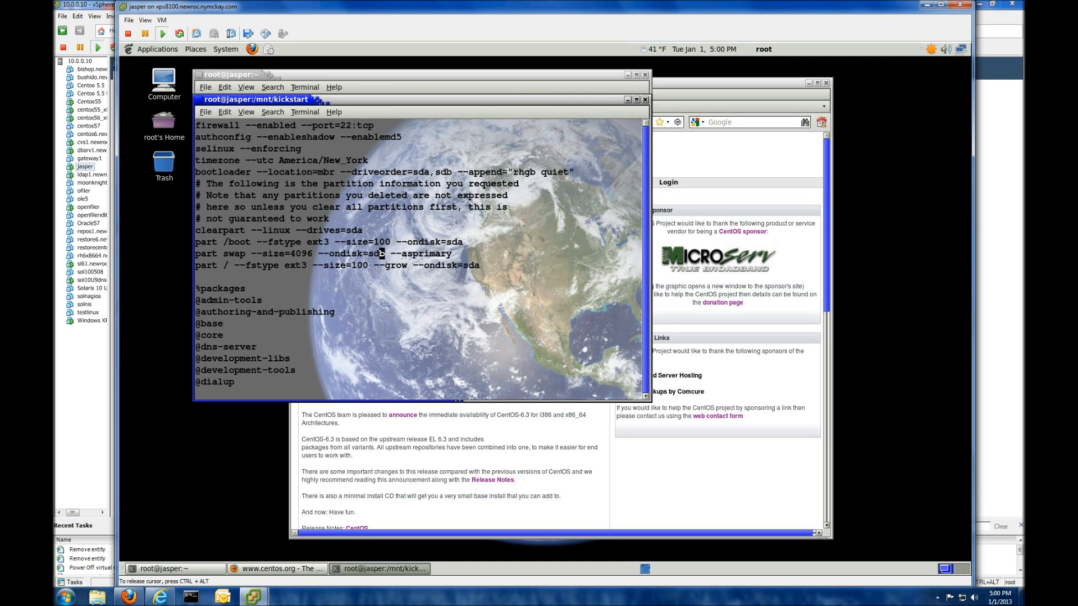
pyautogui.press('r')
pyautogui.press('a')
# Review the options on the root partition line beneath the swap line.
pyautogui.press('Down')
pyautogui.press('Left')
pyautogui.press('Left')
pyautogui.press('Left')
pyautogui.press('Left')
pyautogui.press('Left')
pyautogui.press('Left')
pyautogui.press('Left')
pyautogui.press('Left')
pyautogui.press('Left')
pyautogui.press('Left')
pyautogui.press('Left')
pyautogui.press('Left')
pyautogui.press('Left')
pyautogui.press('Left')
pyautogui.press('Left')
pyautogui.press('Left')
pyautogui.press('Left')
pyautogui.press('Left')
pyautogui.press('Left')
pyautogui.press('Left')
pyautogui.press('Right')
pyautogui.press('Right')
pyautogui.press('Right')
pyautogui.press('Right')
pyautogui.press('Right')
pyautogui.press('Right')
pyautogui.press('Right')
pyautogui.press('Right')
pyautogui.press('Right')
pyautogui.press('Right')
pyautogui.press('Right')
pyautogui.press('Right')
pyautogui.press('Right')
pyautogui.press('Right')
pyautogui.press('Right')
pyautogui.press('Right')
pyautogui.press('Right')
pyautogui.press('Right')
pyautogui.press('Right')
pyautogui.press('Right')
pyautogui.press('Right')
pyautogui.press('Right')
pyautogui.press('Right')
pyautogui.press('Right')
pyautogui.press('Right')
pyautogui.press('Right')
pyautogui.press('Right')
pyautogui.press('Right')
pyautogui.press('Right')
pyautogui.press('Up')
# Save centos58.cfg and quit the vi editor.
pyautogui.write(':wq!')
pyautogui.press('Return')
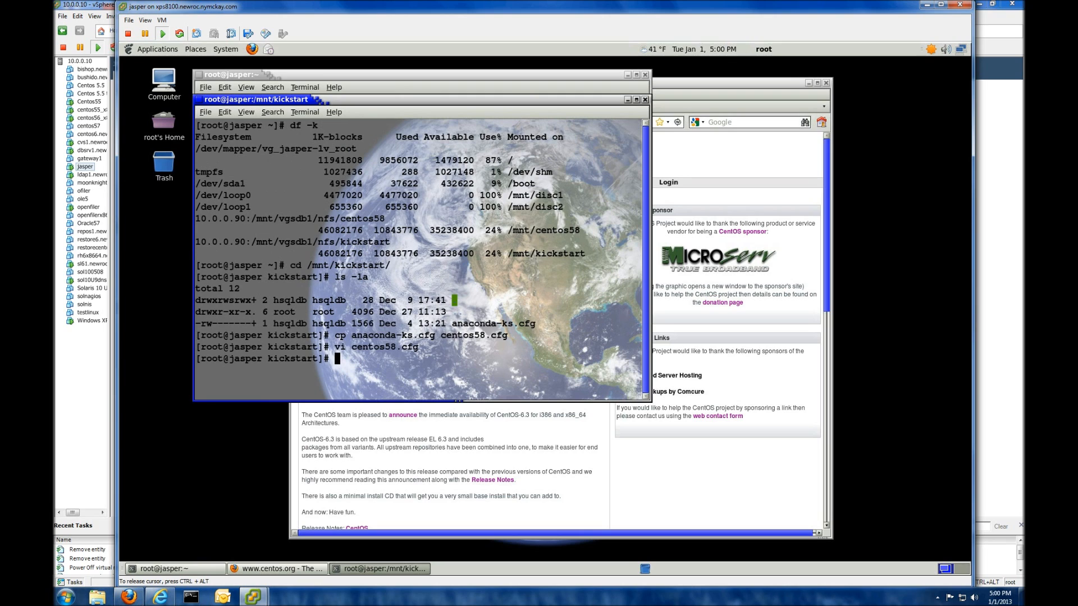
# Switch to the vSphere Client and start a new virtual machine on host 10.0.0.10 with the Typical configuration.
pyautogui.hotkey('ctrl', 'alt')
pyautogui.click(69, 369)
pyautogui.click(81, 62)
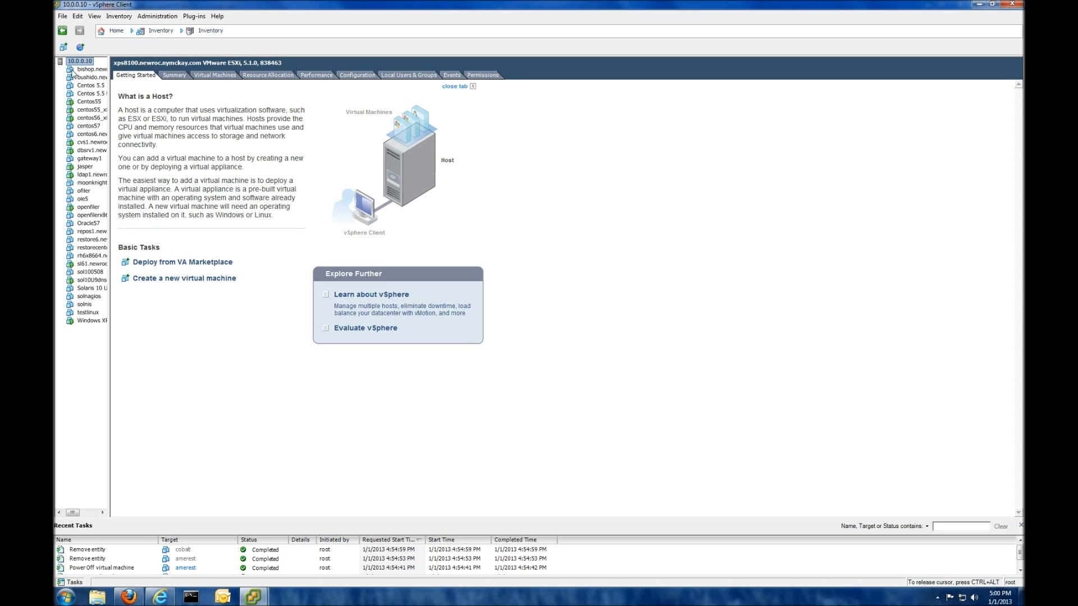
pyautogui.rightClick(80, 63)
pyautogui.click(93, 69)
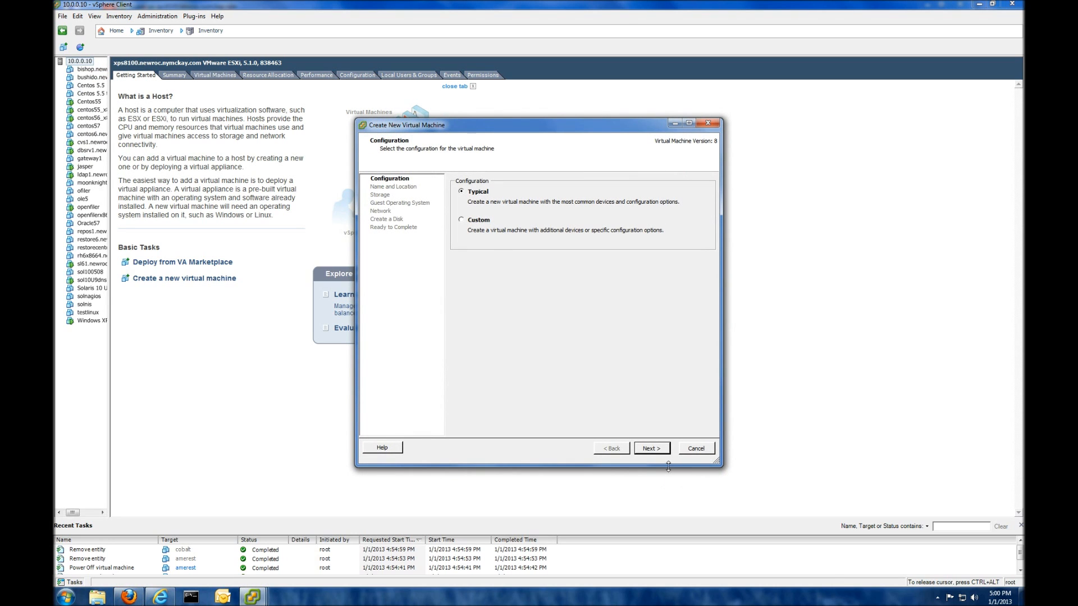
pyautogui.click(659, 449)
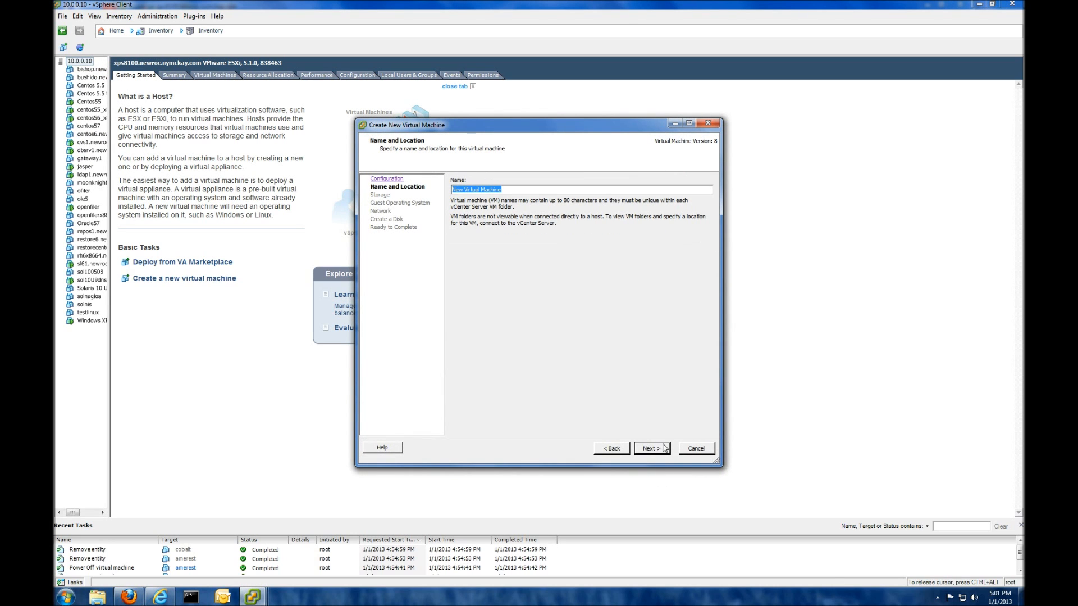
# Name the virtual machine cobalt and store its files on datastore2g.
pyautogui.write('coboa')
pyautogui.click(661, 453)
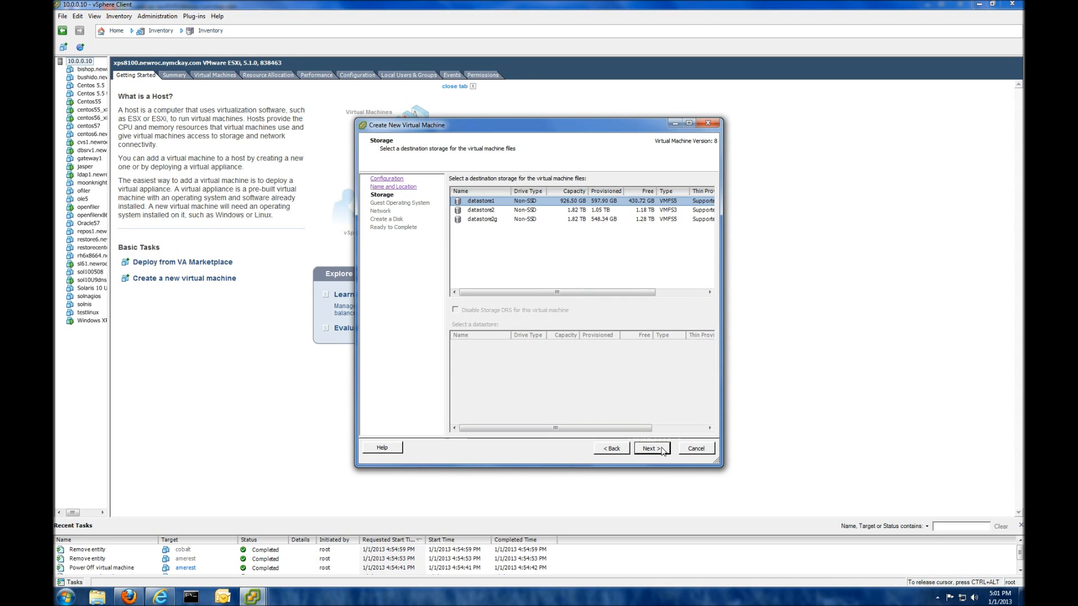
pyautogui.click(481, 219)
pyautogui.click(650, 451)
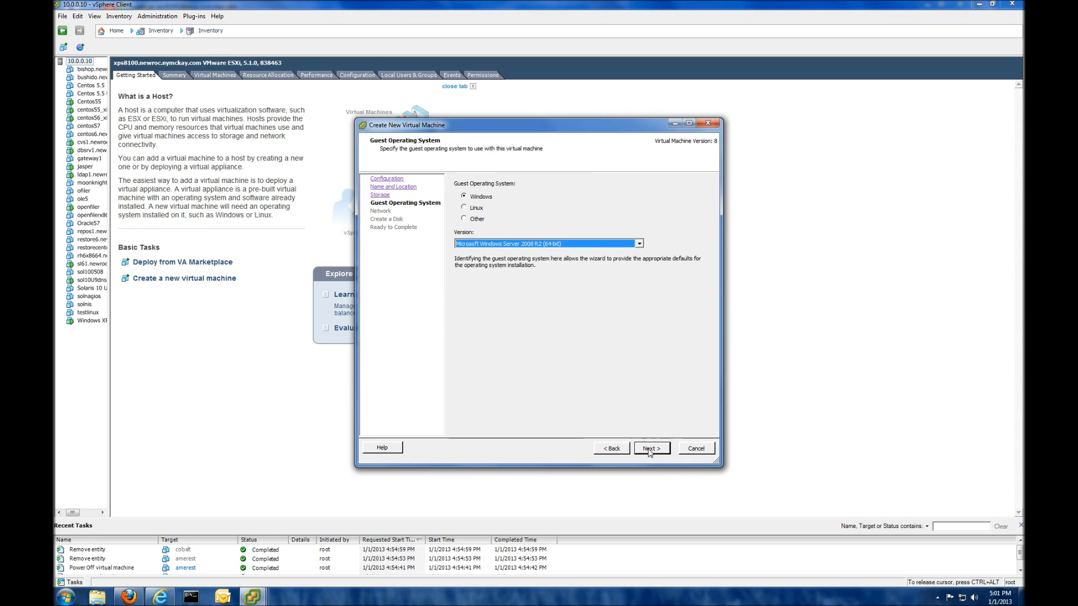
# Set the guest operating system to Linux, version CentOS 4/5/6 (64-bit).
pyautogui.click(464, 207)
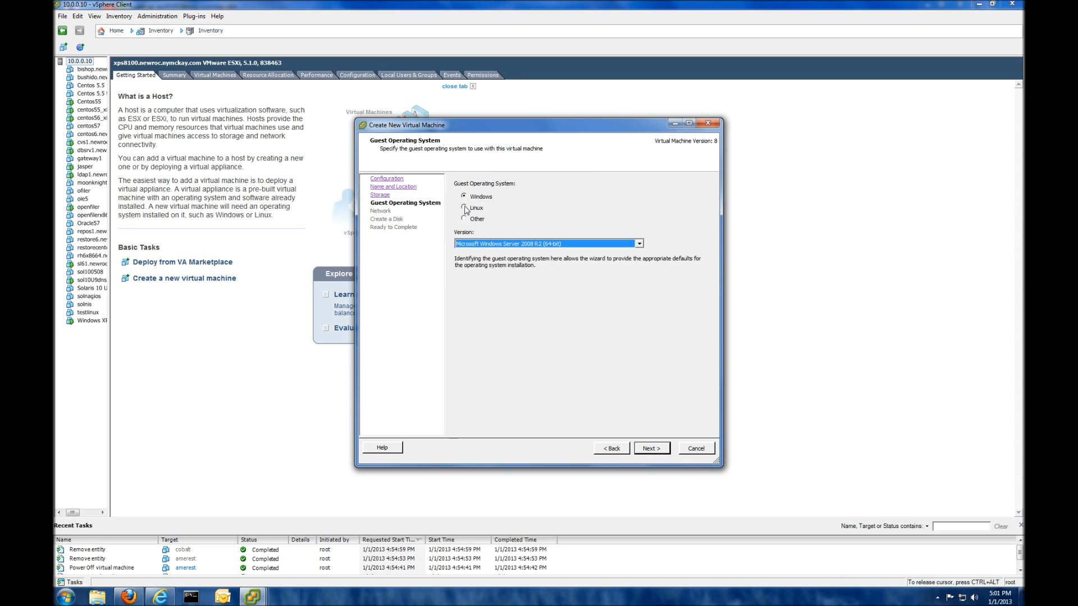
pyautogui.click(639, 244)
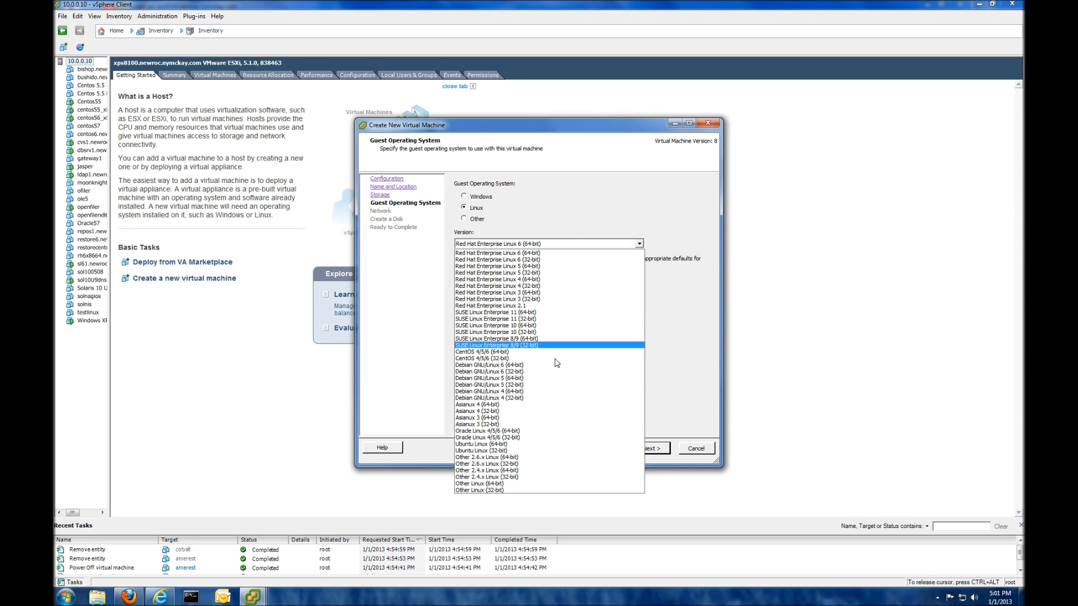
pyautogui.click(506, 354)
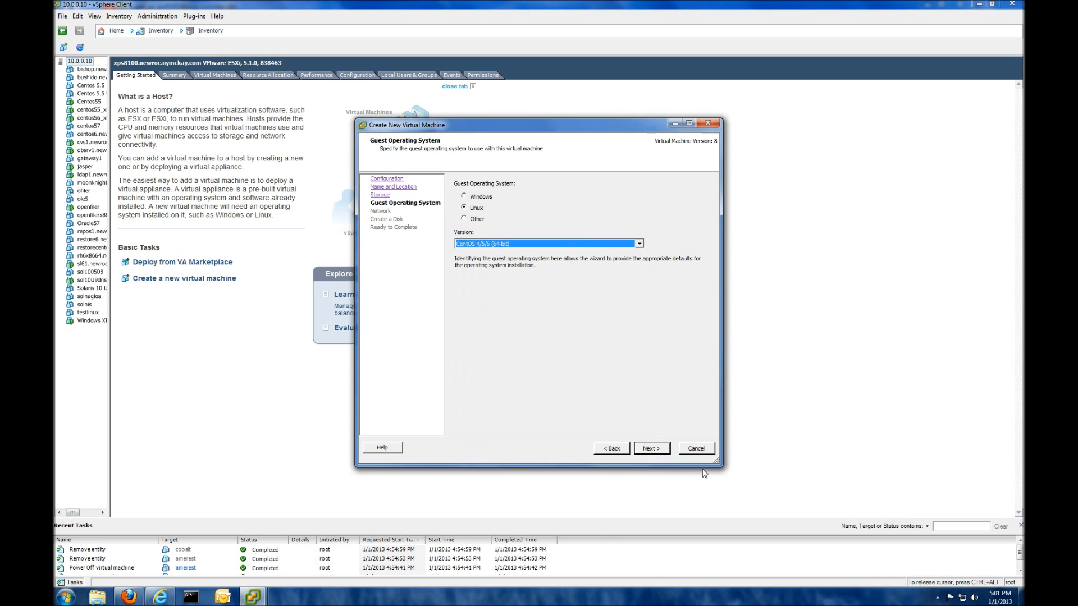
pyautogui.click(664, 452)
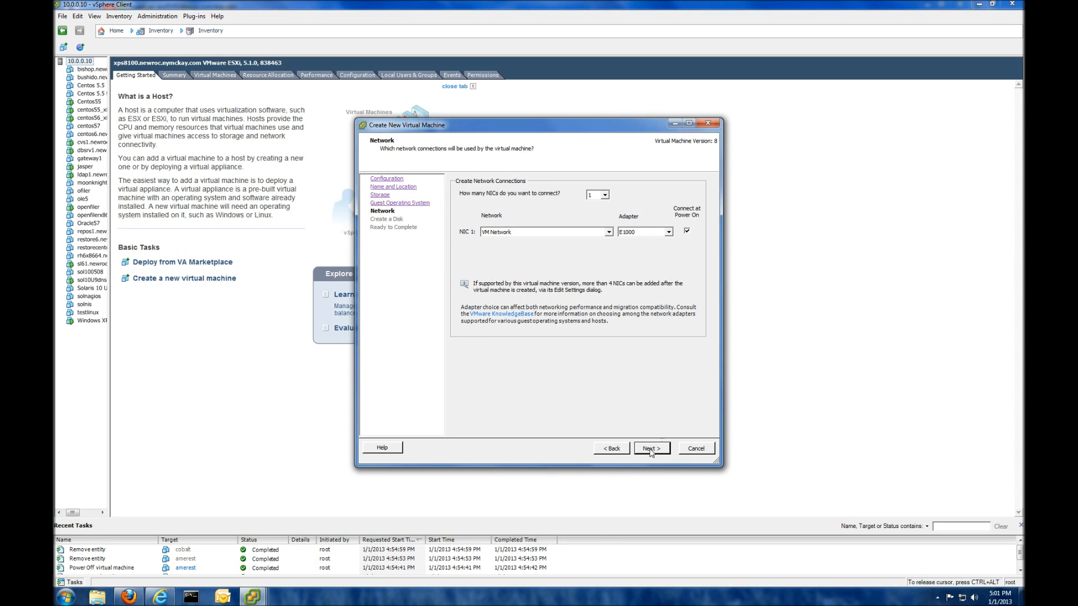
# Accept the default VM Network connection and give the machine a thin-provisioned 25 GB virtual disk.
pyautogui.click(651, 450)
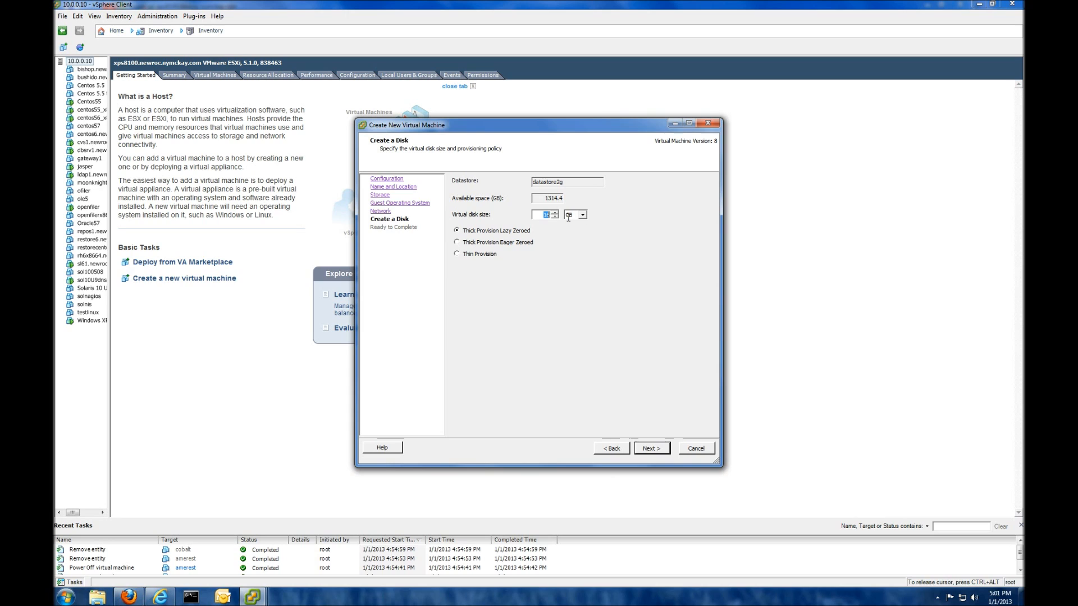
pyautogui.write('25')
pyautogui.click(456, 254)
pyautogui.click(649, 449)
# Choose to edit the machine's settings before completion and remove the new floppy drive from its hardware.
pyautogui.click(454, 408)
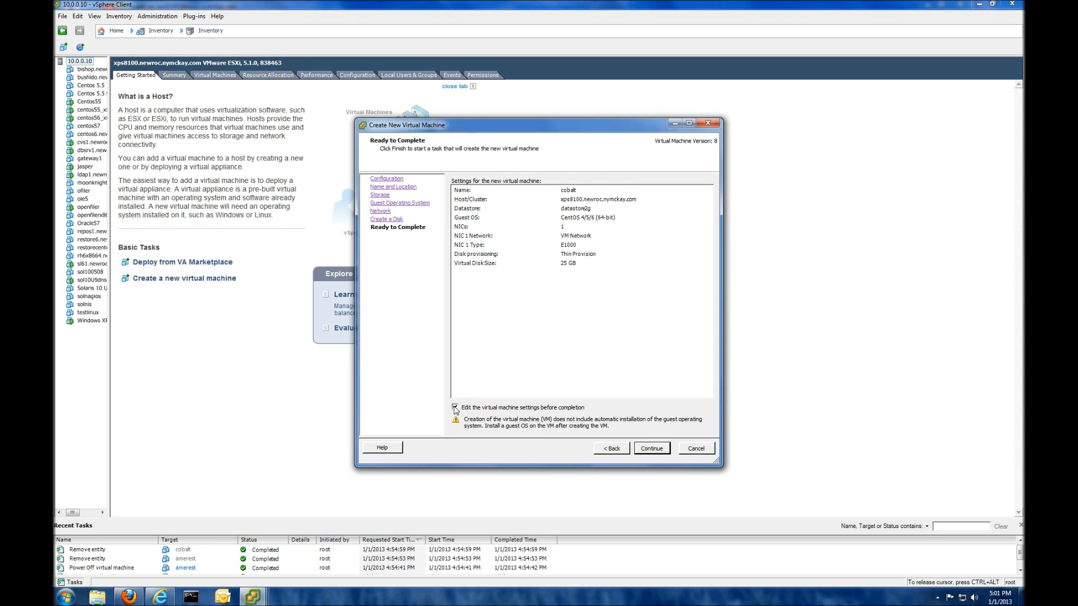
pyautogui.click(652, 449)
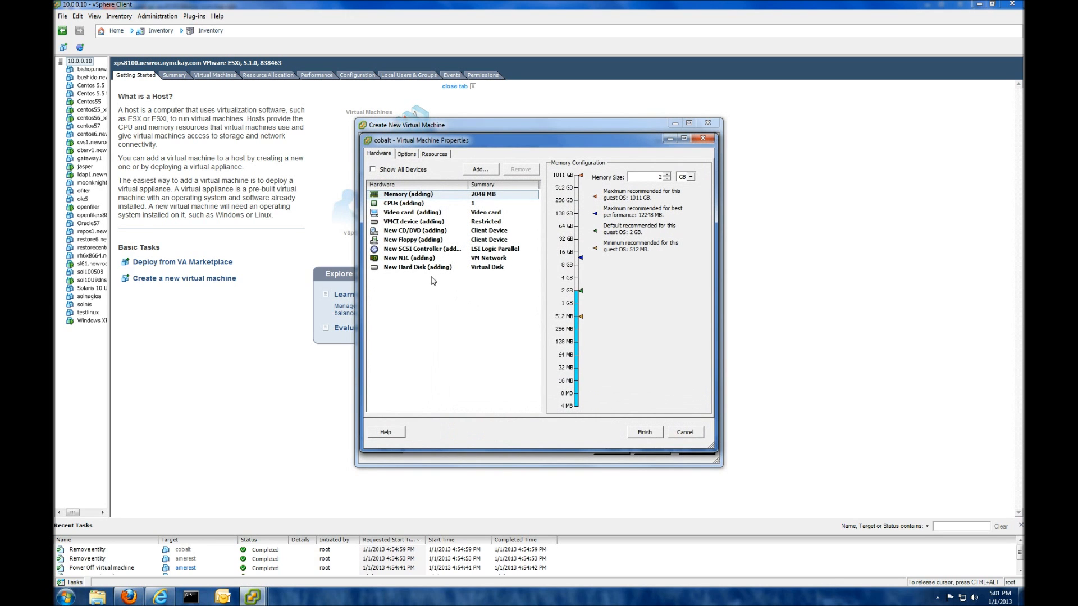
pyautogui.click(402, 242)
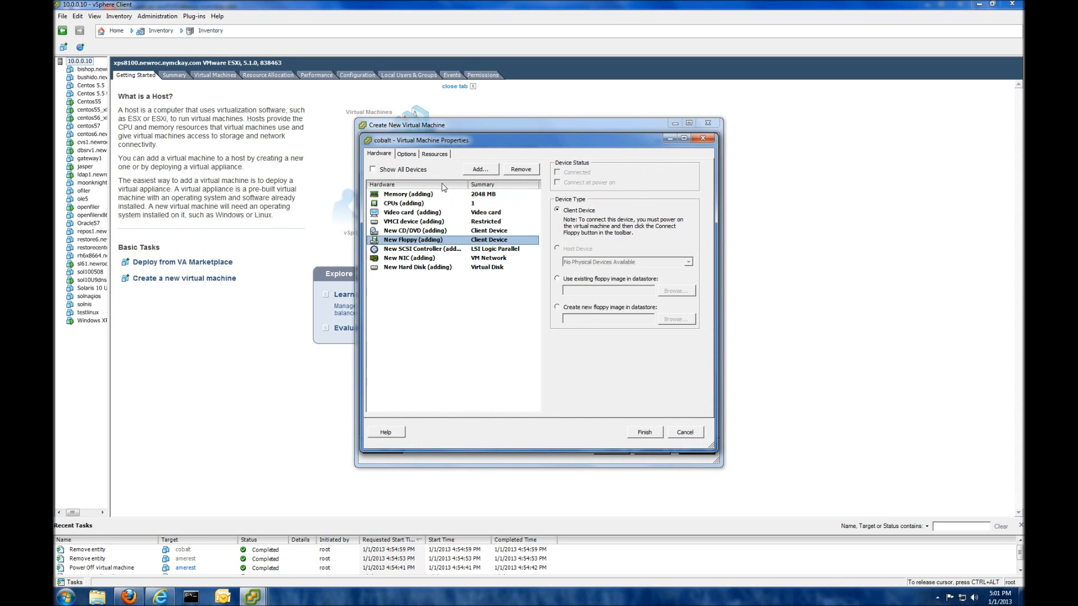
pyautogui.click(522, 170)
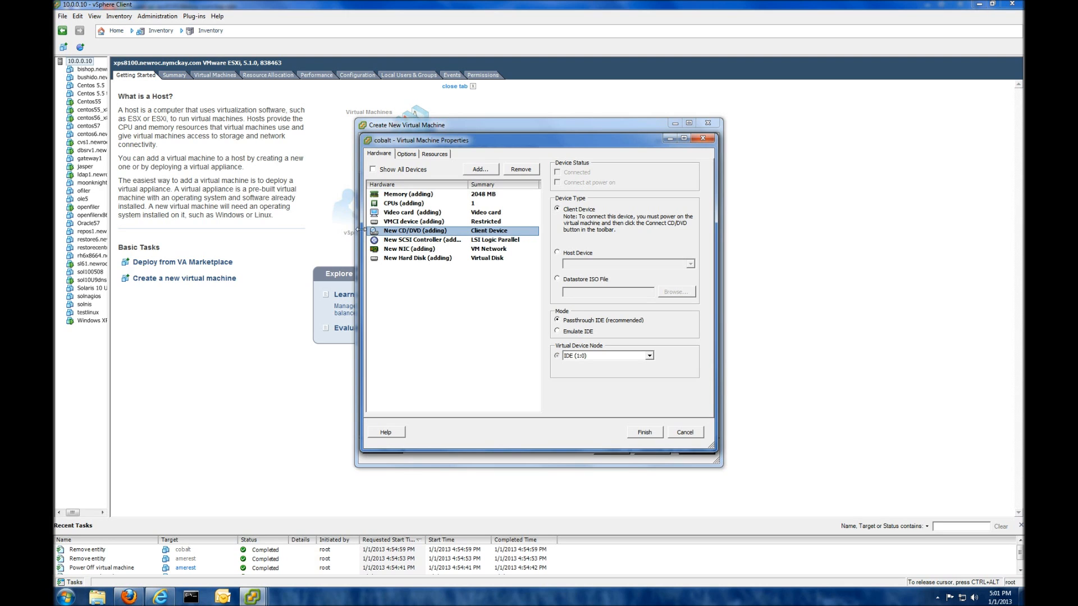
# Attach the CentOS-5.8-x86_64-bin-DVD-1of2 ISO from the iso folder of datastore2g to the new CD/DVD drive.
pyautogui.click(558, 279)
pyautogui.click(676, 292)
pyautogui.doubleClick(452, 279)
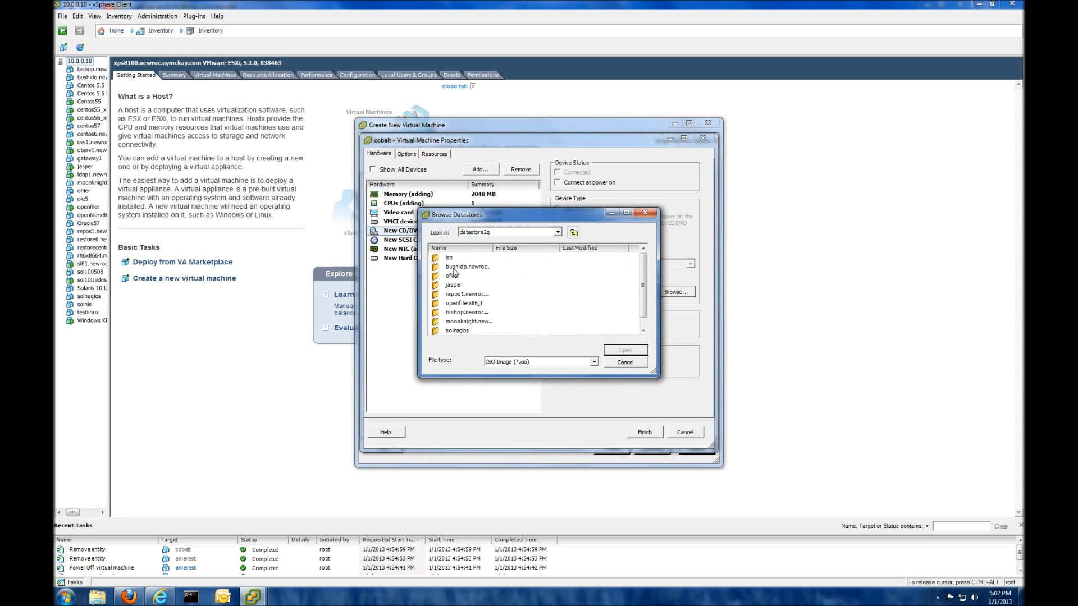
pyautogui.doubleClick(453, 258)
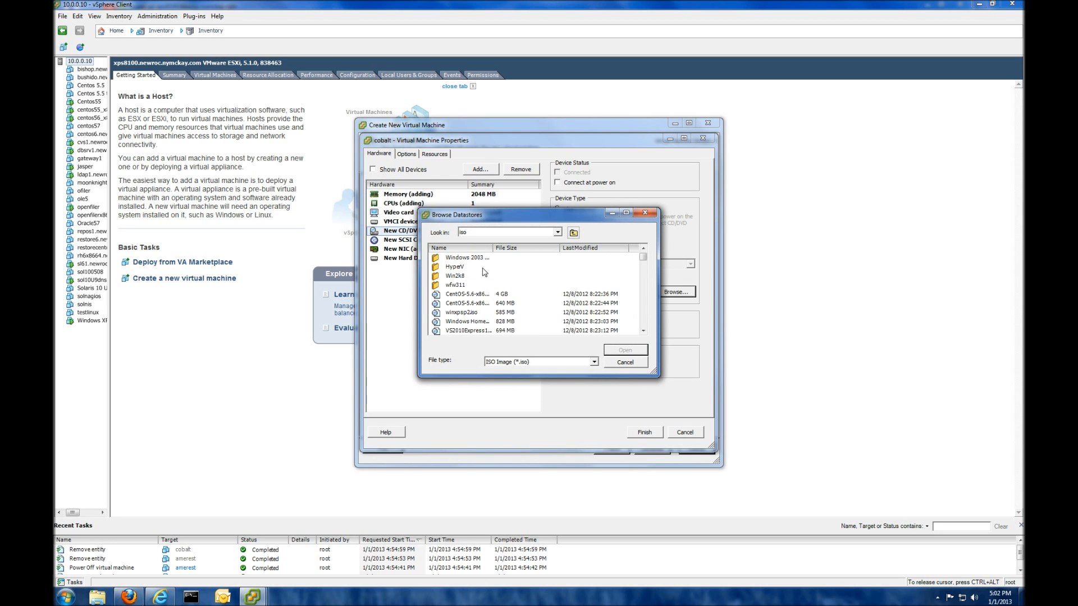
pyautogui.click(475, 249)
pyautogui.scroll(-2, 476, 296)
pyautogui.moveTo(493, 249); pyautogui.dragTo(566, 256)
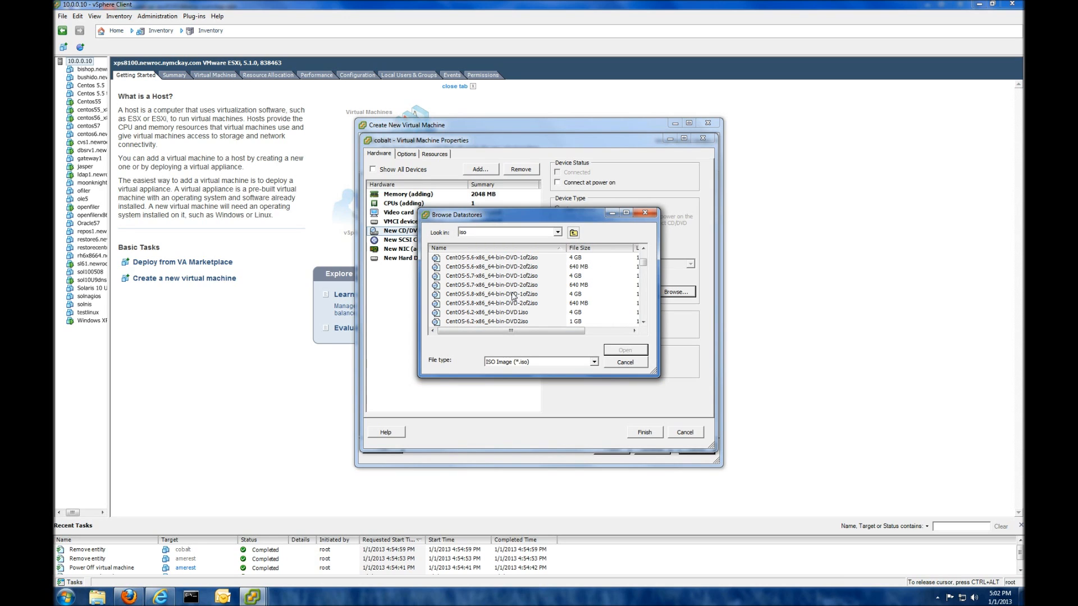
pyautogui.click(505, 298)
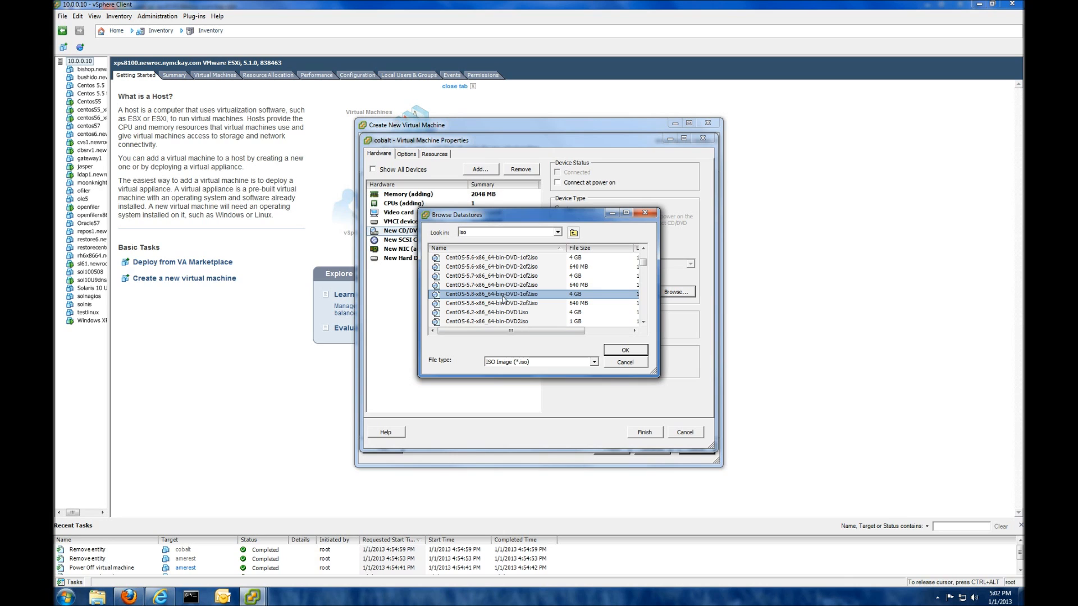
pyautogui.click(618, 351)
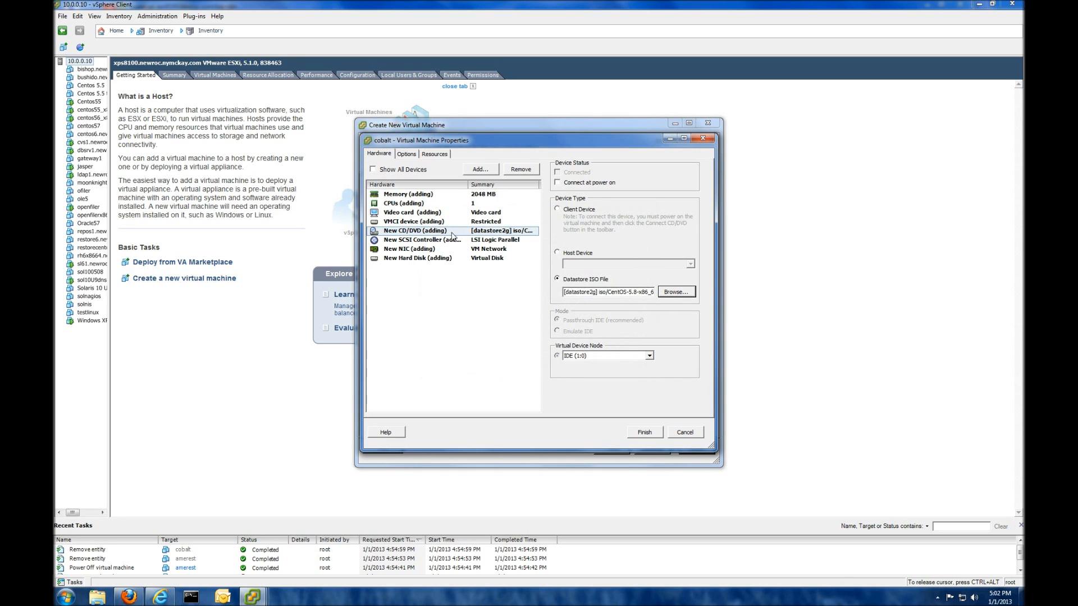
# Set the number of virtual sockets to 2 and finish creating the virtual machine.
pyautogui.click(415, 204)
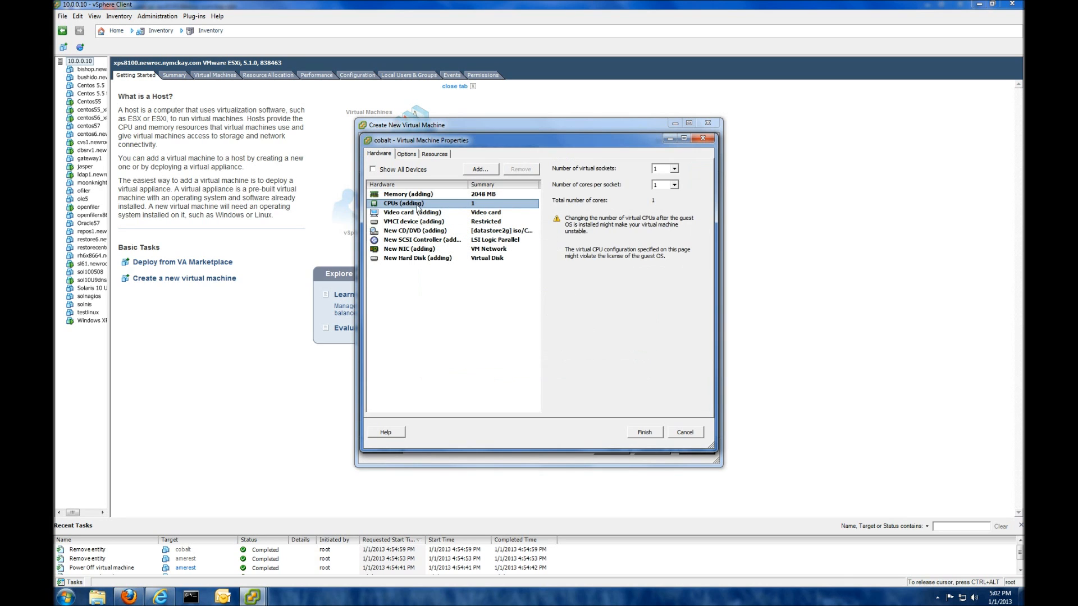
pyautogui.click(674, 168)
pyautogui.click(657, 187)
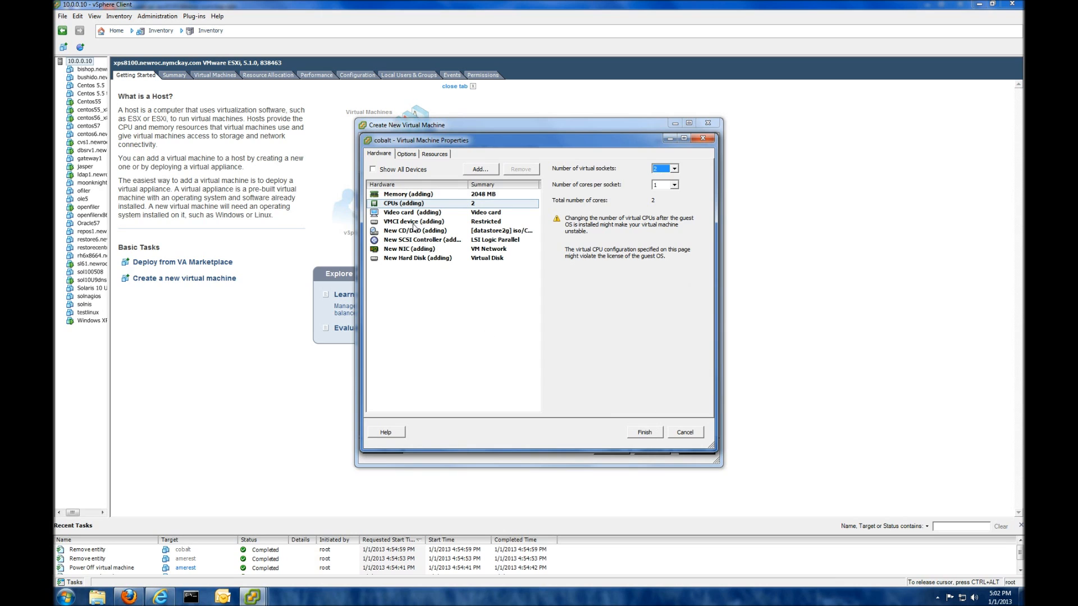
pyautogui.click(643, 433)
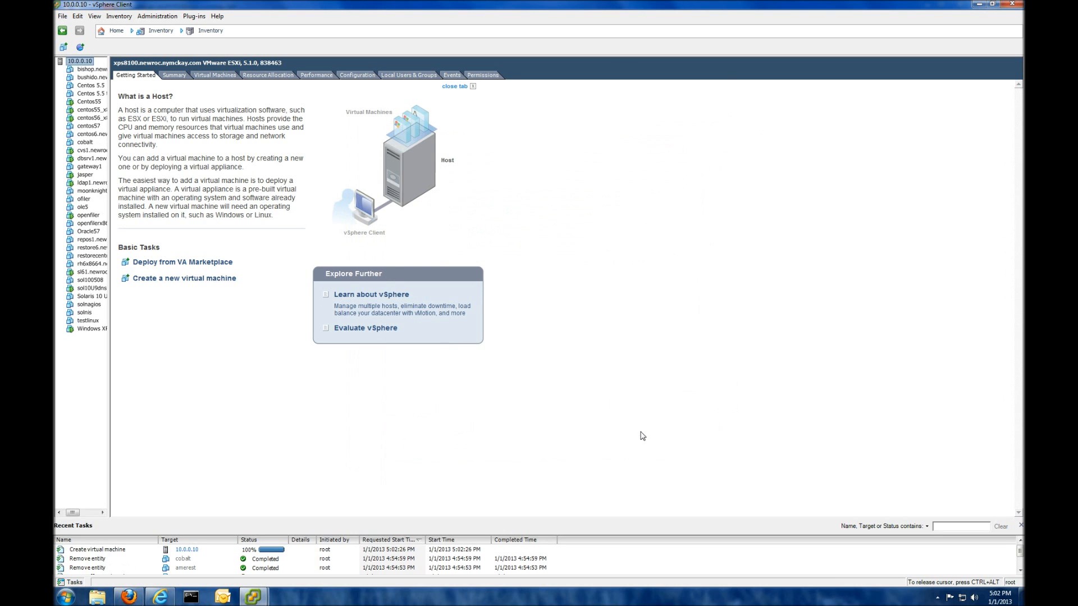
# Open the console of the cobalt virtual machine and power the machine on.
pyautogui.click(85, 142)
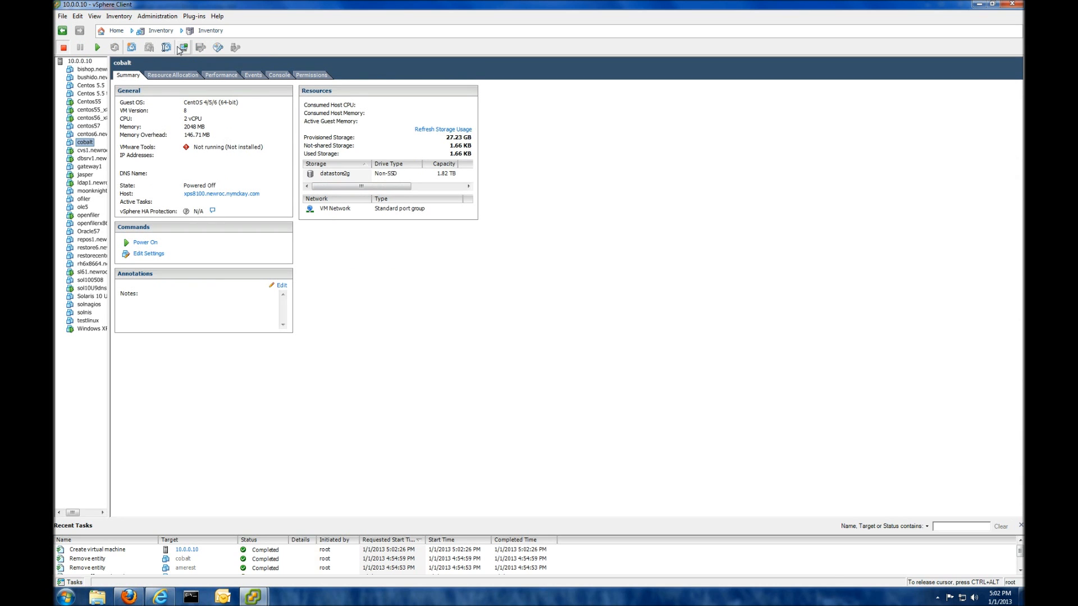
pyautogui.click(180, 49)
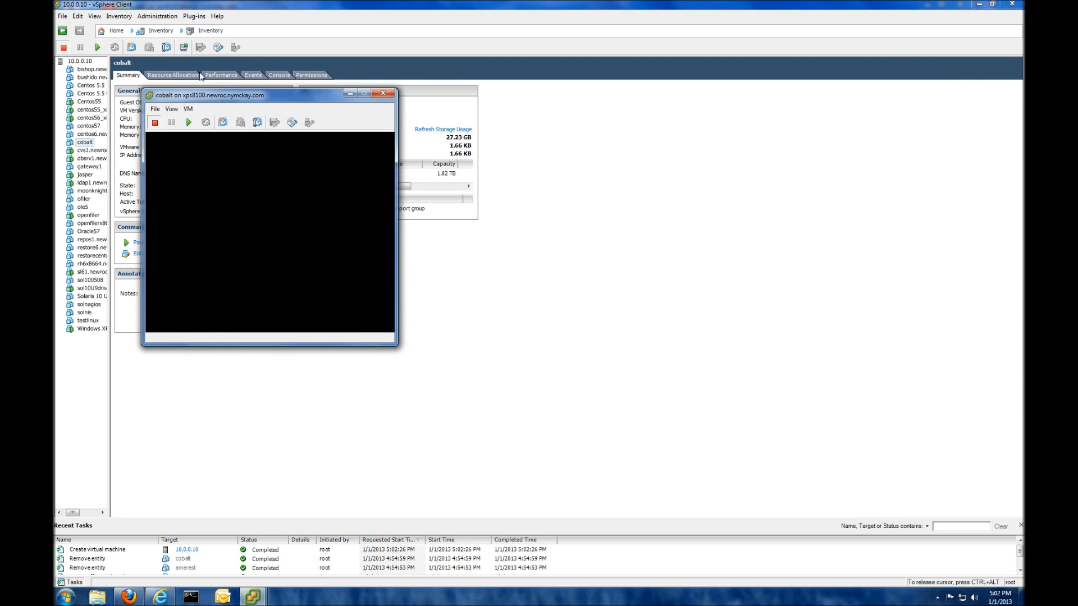
pyautogui.moveTo(240, 96); pyautogui.dragTo(241, 24)
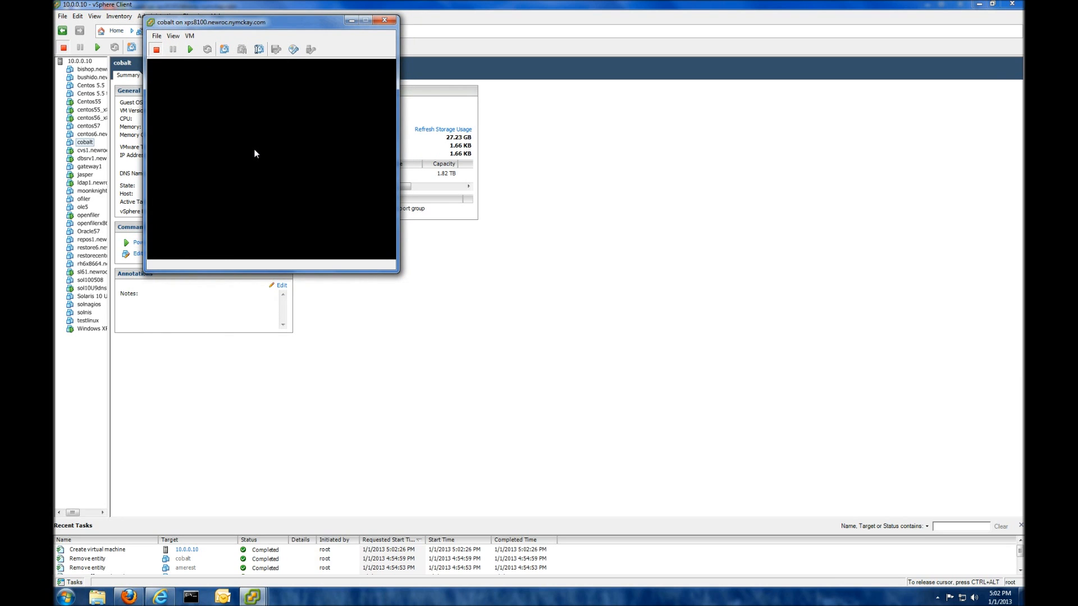
pyautogui.click(189, 52)
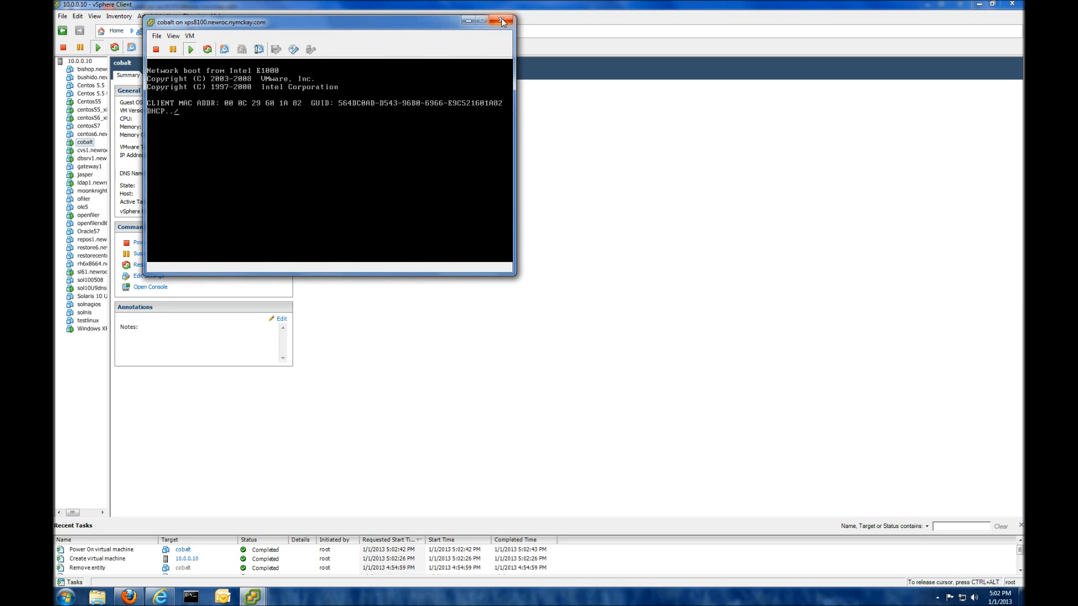
# Power off the cobalt virtual machine and confirm the shutdown.
pyautogui.click(190, 35)
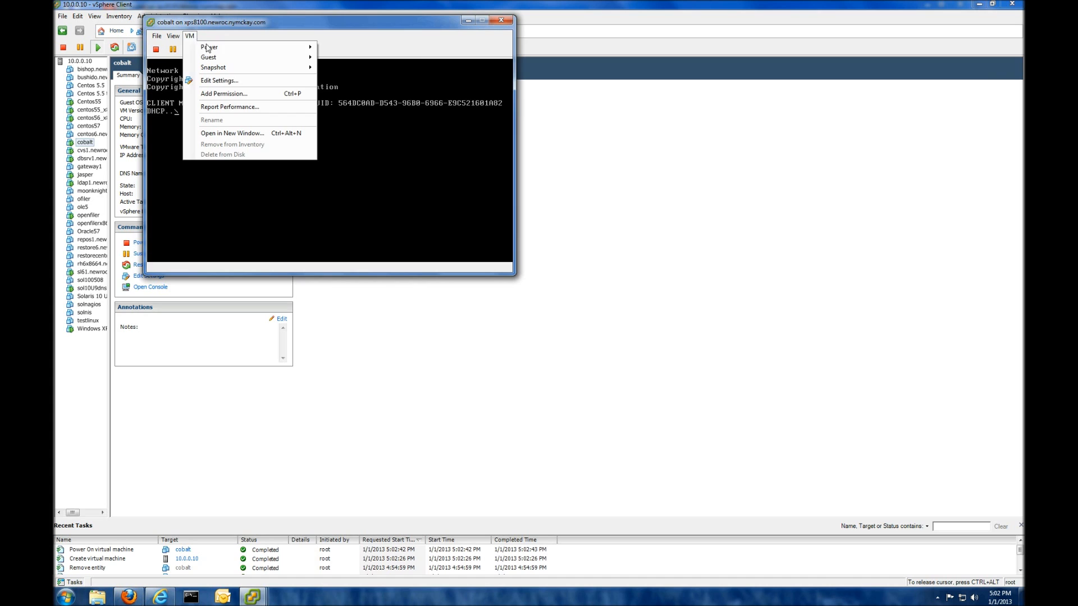
pyautogui.moveTo(210, 50)
pyautogui.click(365, 58)
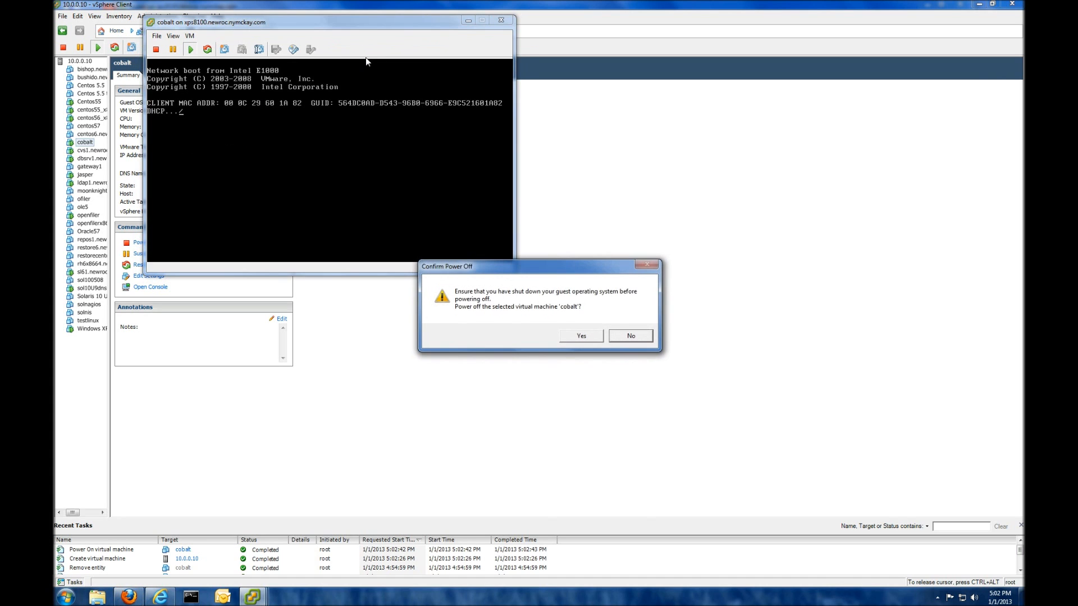
pyautogui.click(581, 334)
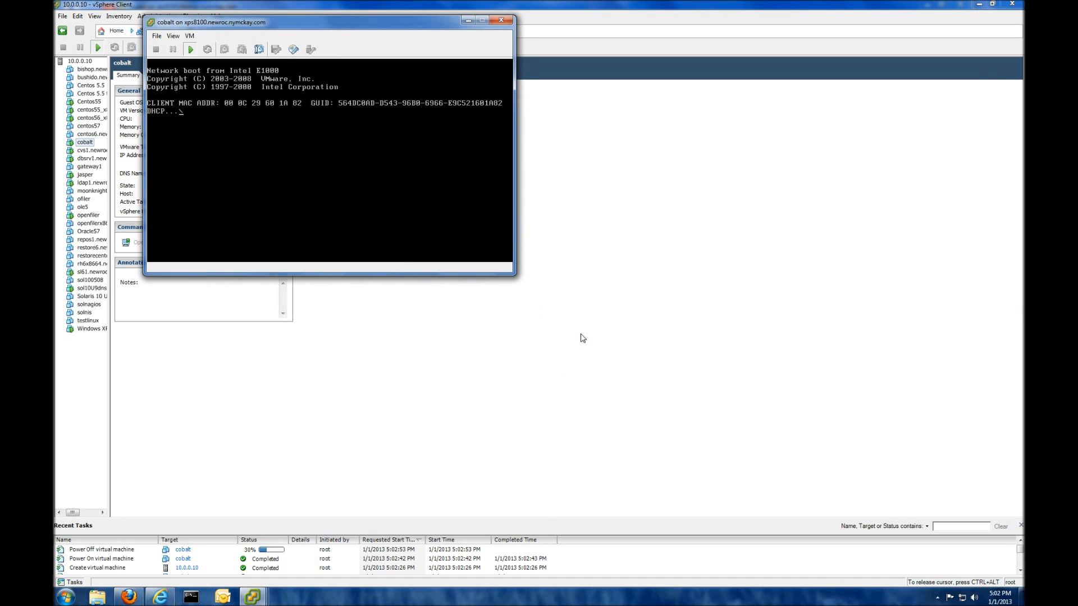
# Set CD/DVD drive 1 of the cobalt virtual machine to connect at power on, then power the machine on.
pyautogui.click(190, 35)
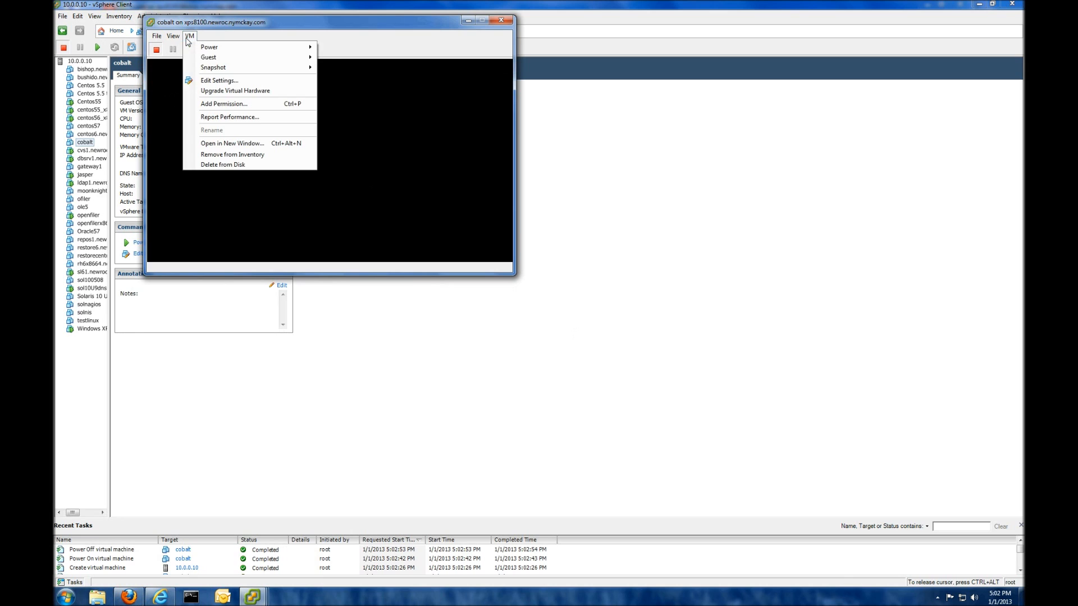
pyautogui.moveTo(215, 50)
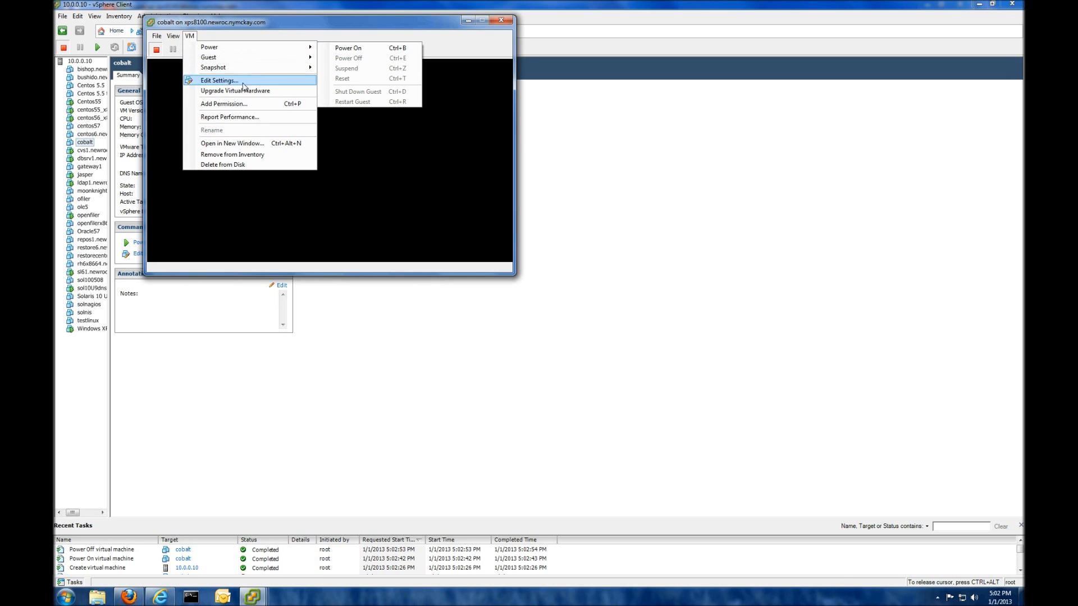
pyautogui.click(244, 83)
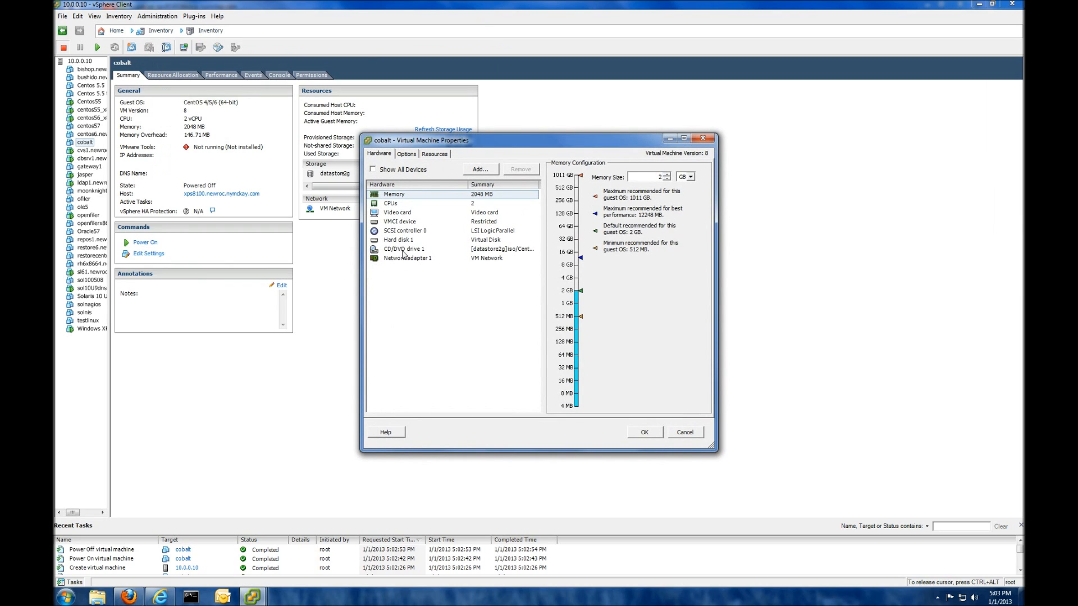
pyautogui.click(403, 251)
pyautogui.click(557, 183)
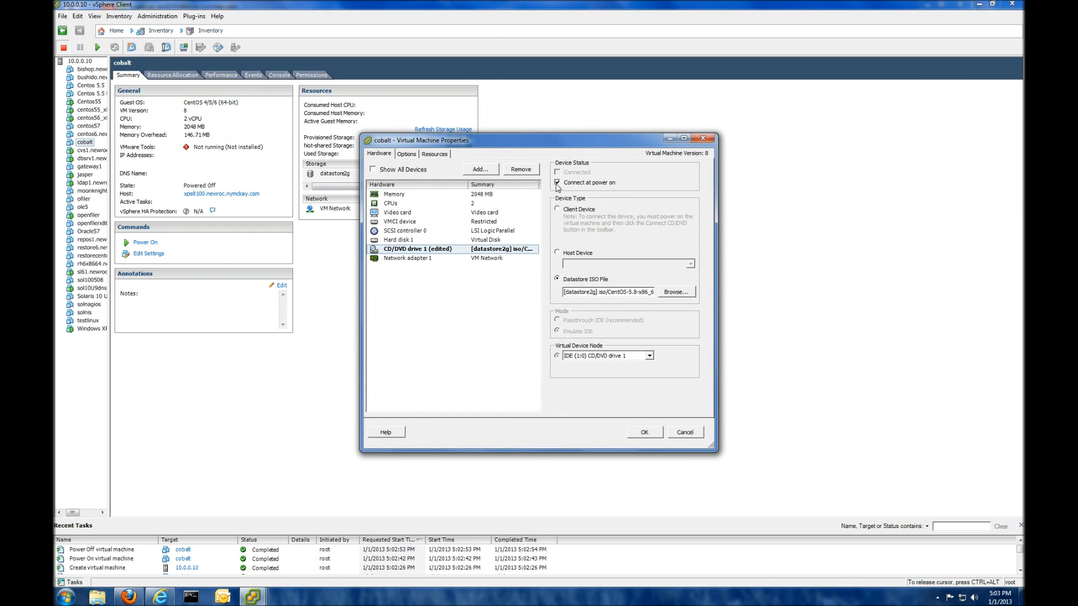
pyautogui.click(645, 433)
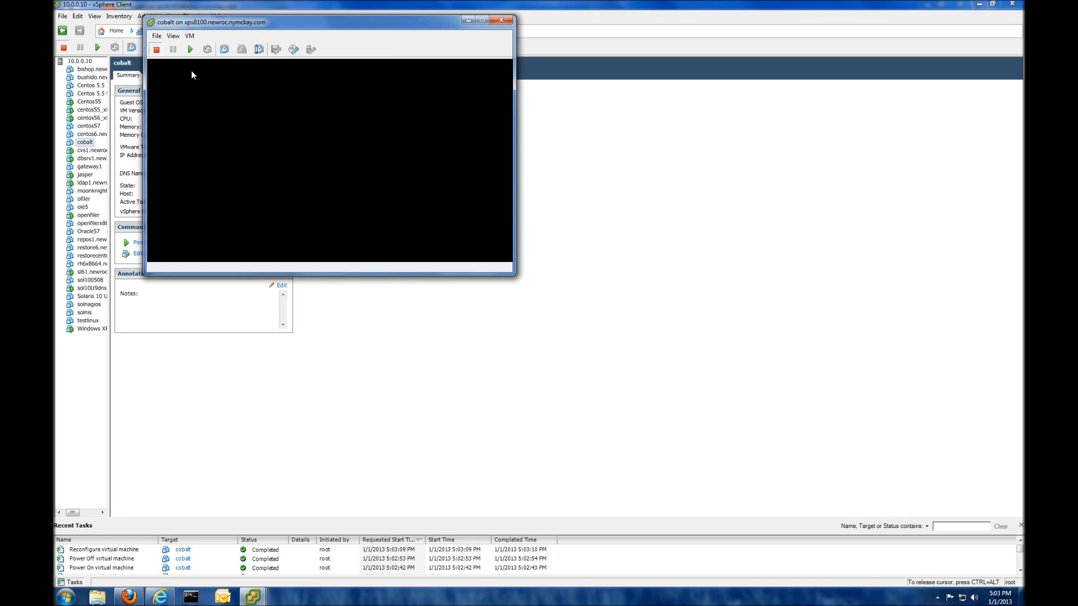
pyautogui.click(191, 50)
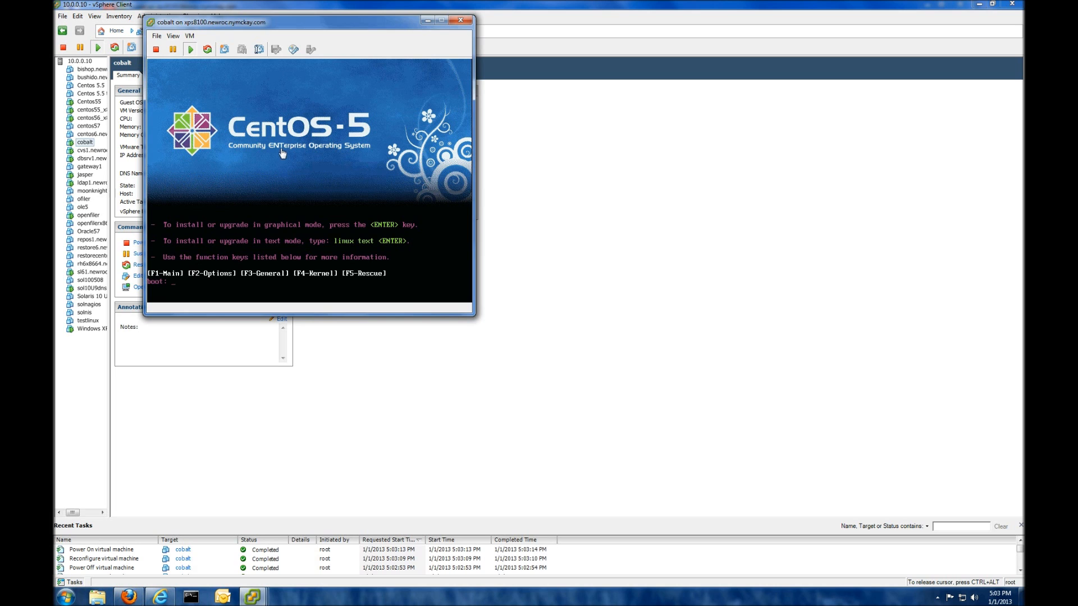
# Boot the installer with linux ks=nfs:10.0.0.90:/mnt/vgsdb1/nfs/kickstart/centos58, IP address 10.0.0.5 and netmask=255.255.255.0.
pyautogui.moveTo(285, 26); pyautogui.dragTo(269, 17)
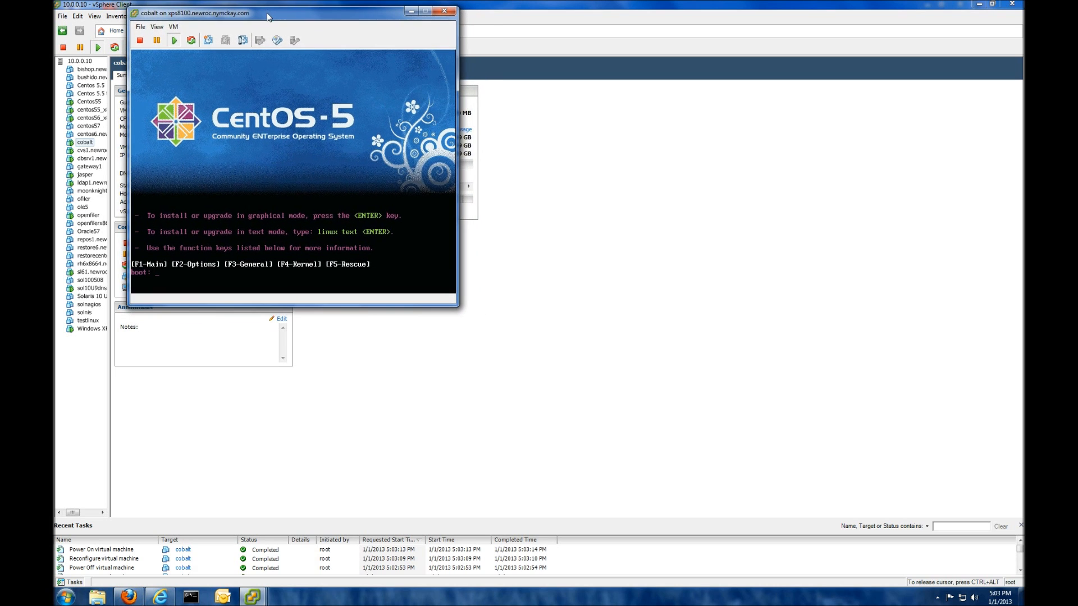
pyautogui.click(262, 236)
pyautogui.write('linux ks=nfs')
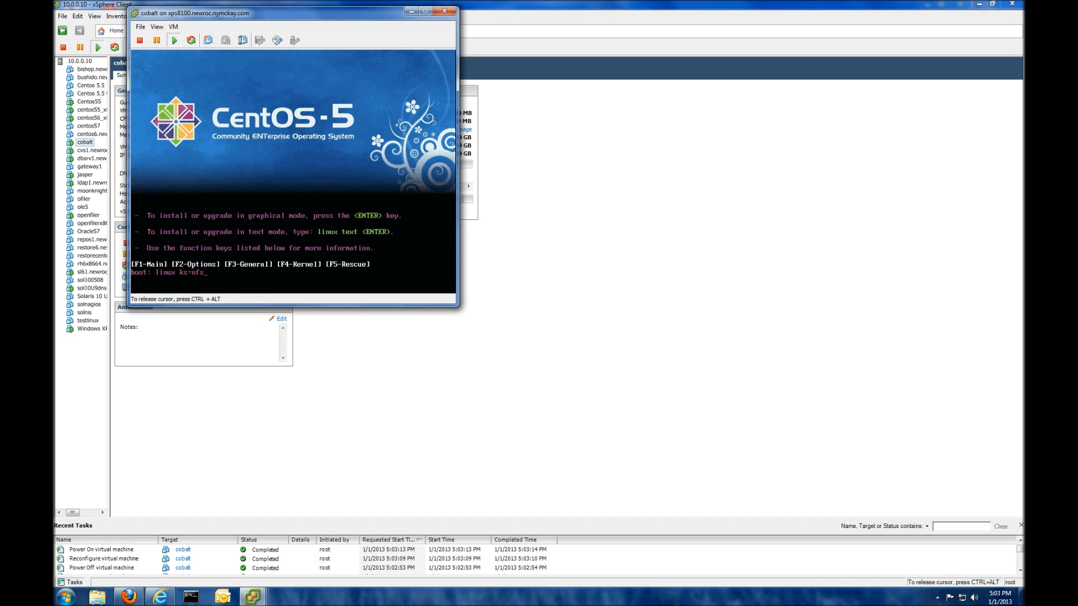
pyautogui.write(':10.0.0.90:/')
pyautogui.write('mnt/vgsdb1/nfs/kickstart/cent')
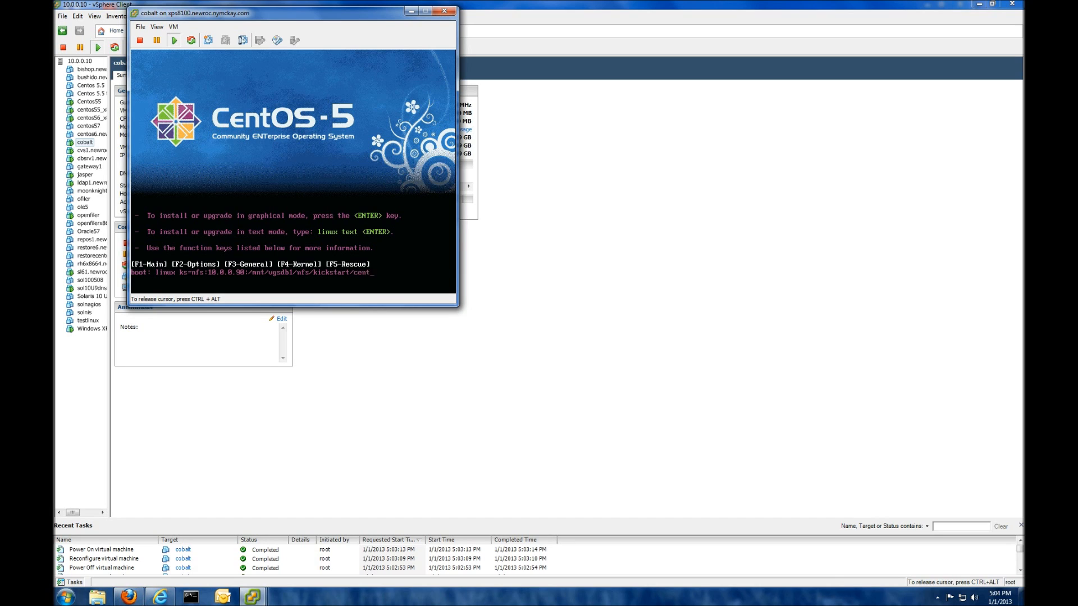
pyautogui.write('os5')
pyautogui.write('10.0.0.5 netmask=255.255.255.0')
pyautogui.press('Return')
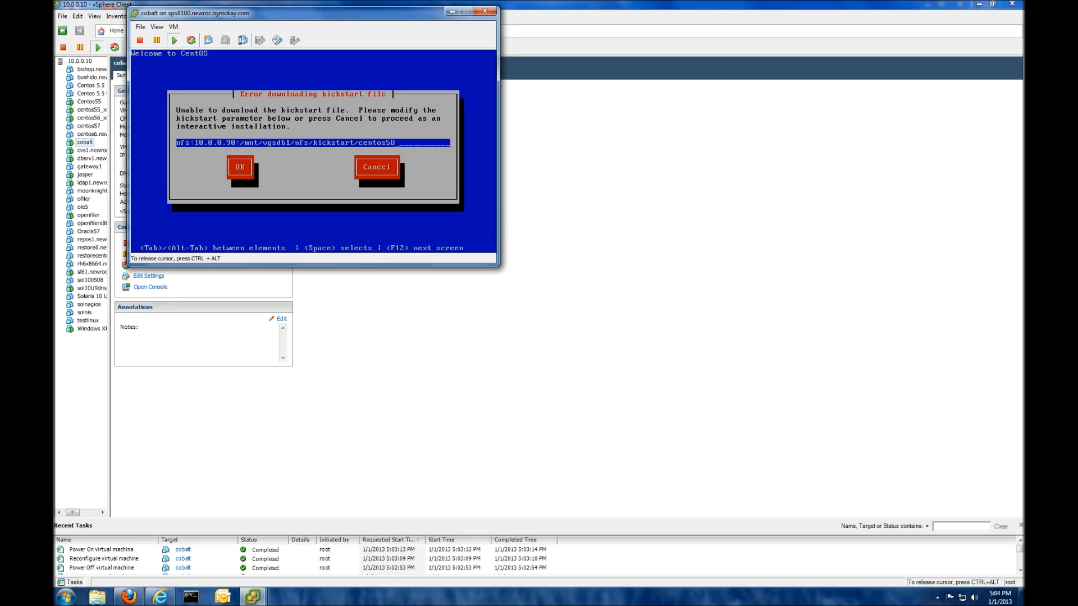
# Add the .cfg extension to the centos58 kickstart file path and retry the download.
pyautogui.write('cfg')
pyautogui.press('Tab')
pyautogui.press('Return')
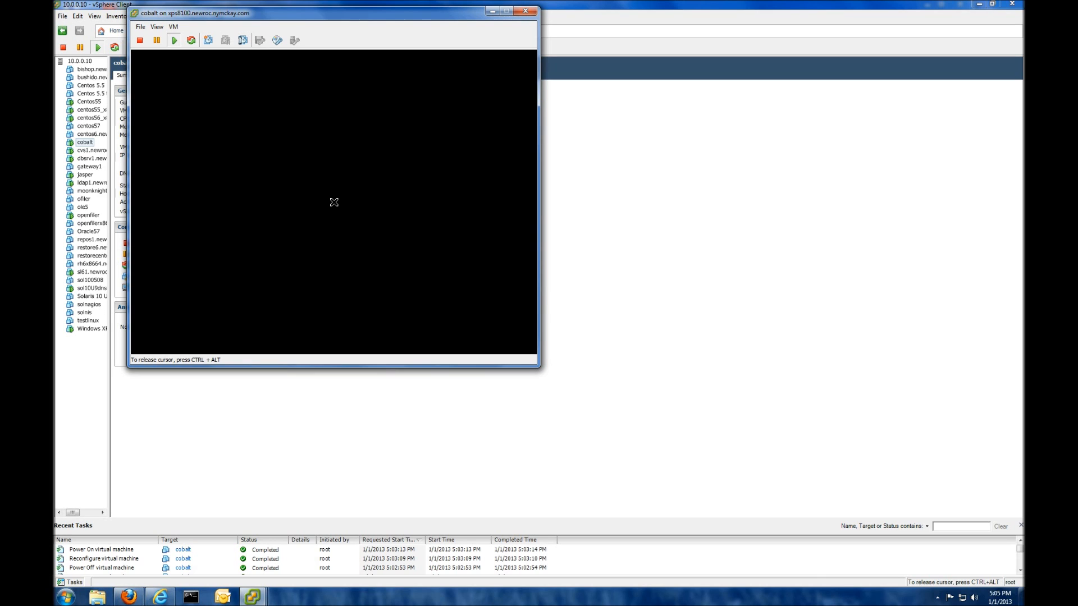
# Agree to initialize the sda virtual disk, erasing all data on it.
pyautogui.hotkey('ctrl', 'alt')
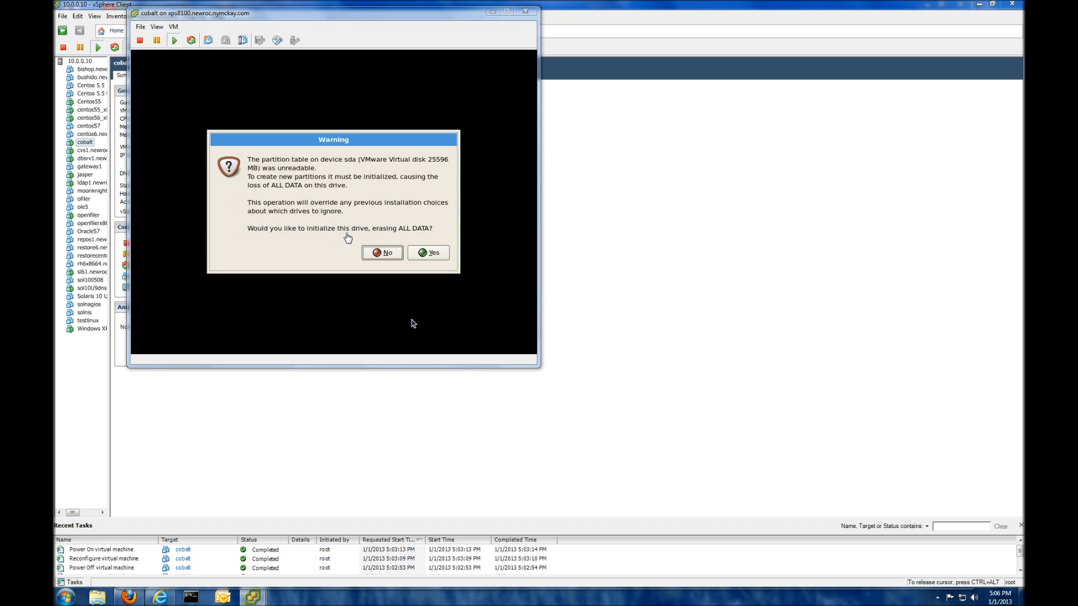
pyautogui.click(433, 255)
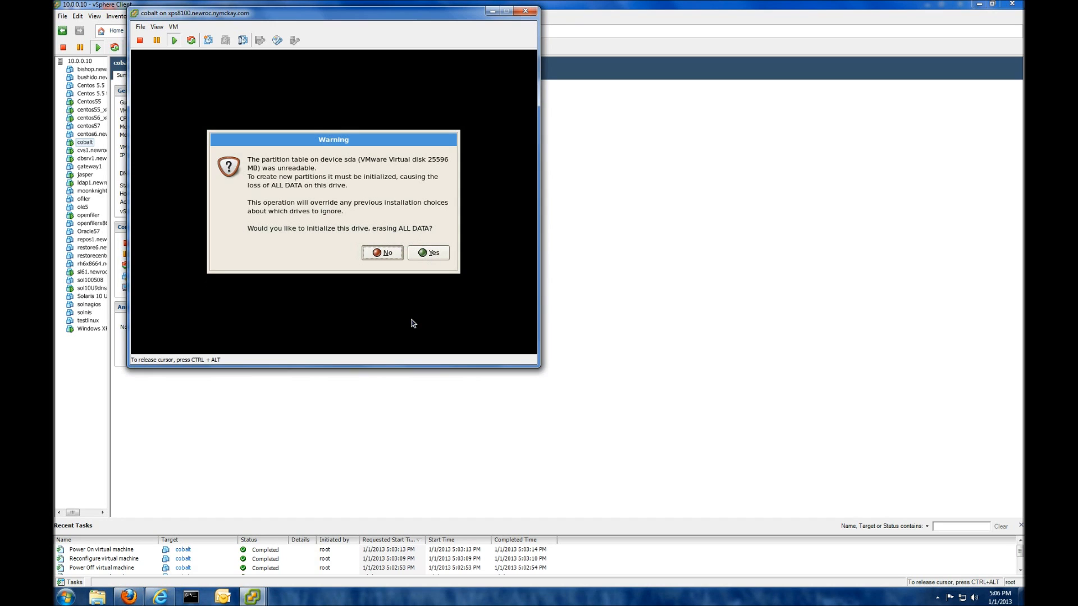
pyautogui.click(429, 255)
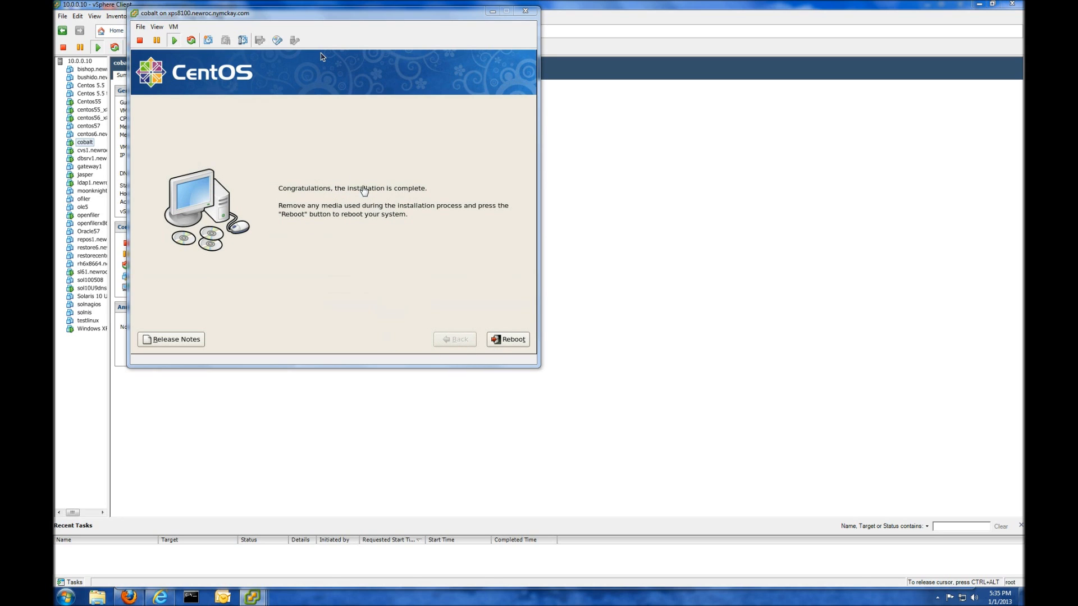
# Reboot the cobalt machine from the installer's completion screen.
pyautogui.moveTo(315, 17); pyautogui.dragTo(322, 23)
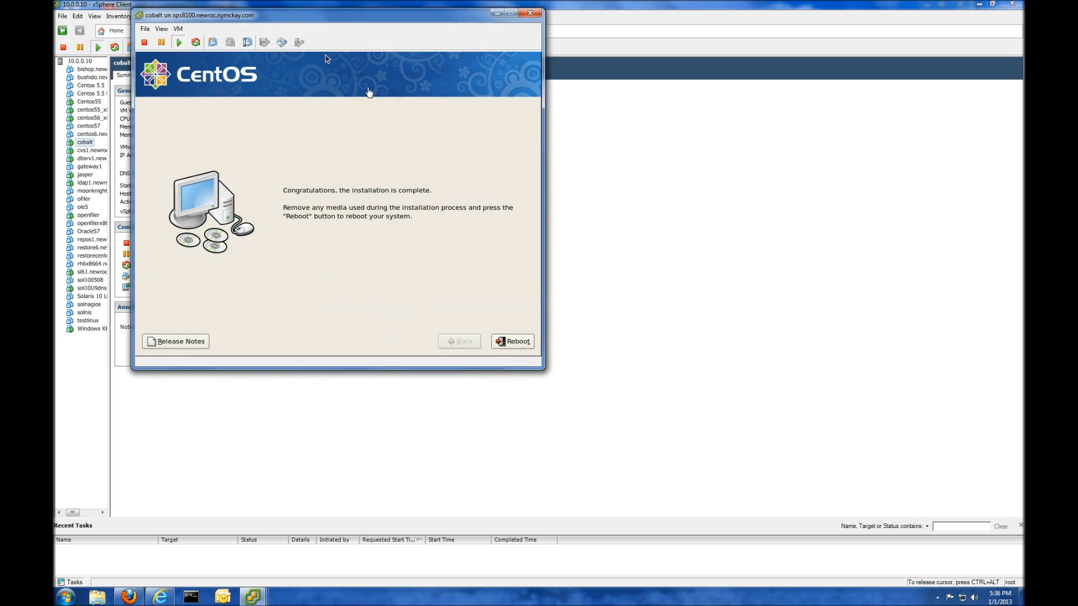
pyautogui.click(509, 343)
pyautogui.click(512, 341)
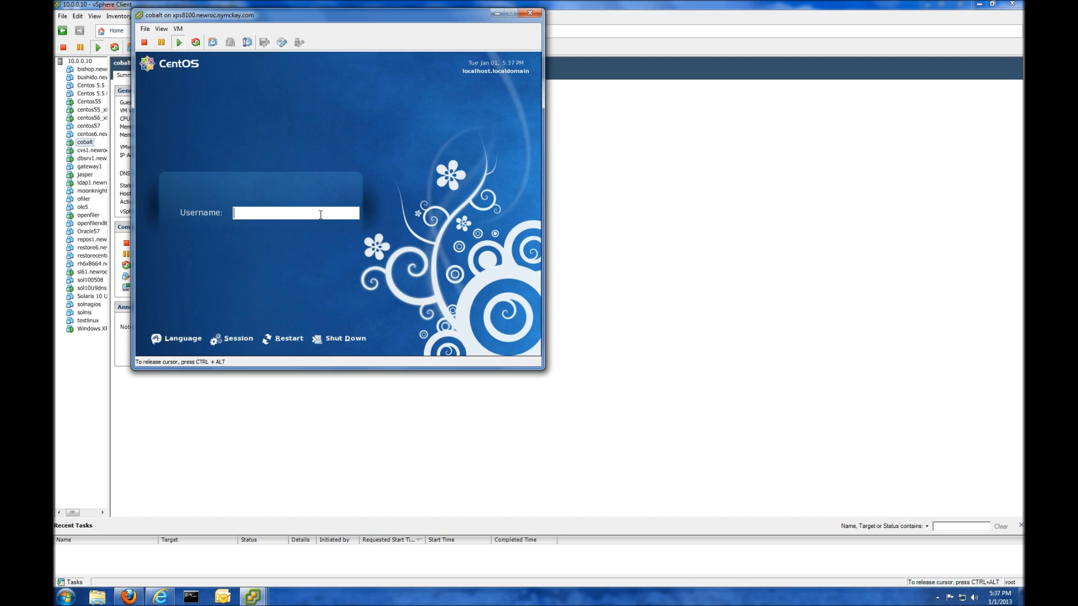
# Log in to CentOS as root with the account password and dismiss the software update notification.
pyautogui.write('root')
pyautogui.press('Return')
pyautogui.write('******')
pyautogui.press('Return')
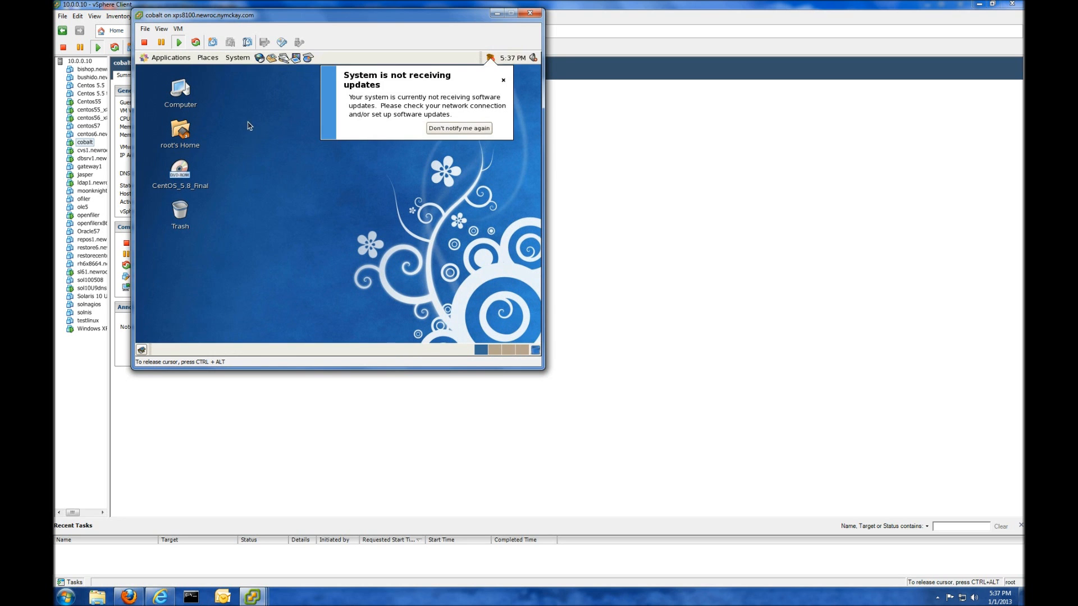
pyautogui.click(503, 82)
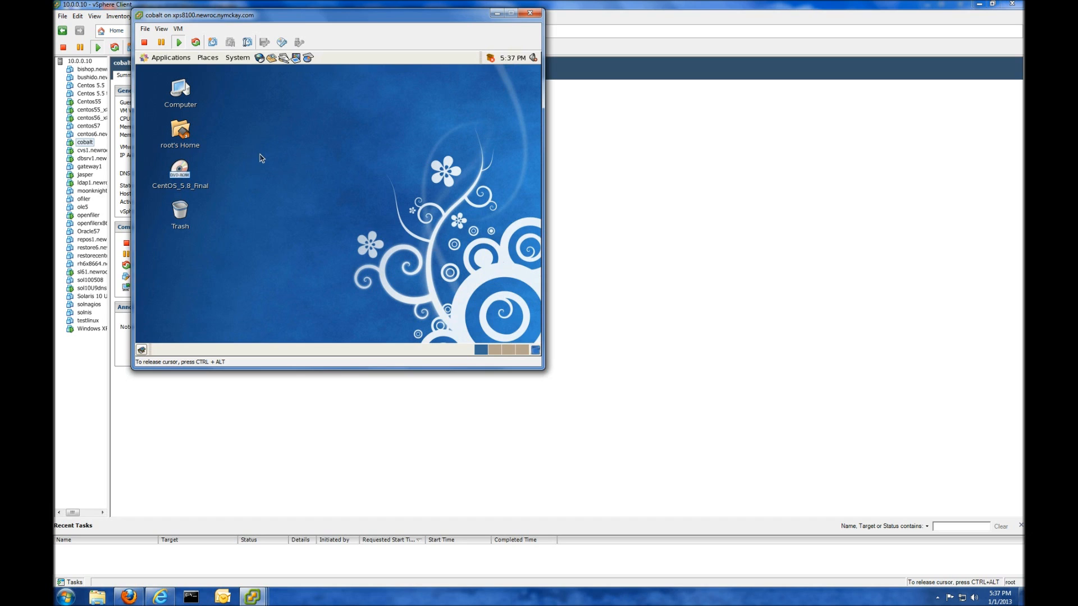
# Open a terminal on the CentOS desktop and check the eth0 network configuration with ifconfig.
pyautogui.rightClick(242, 104)
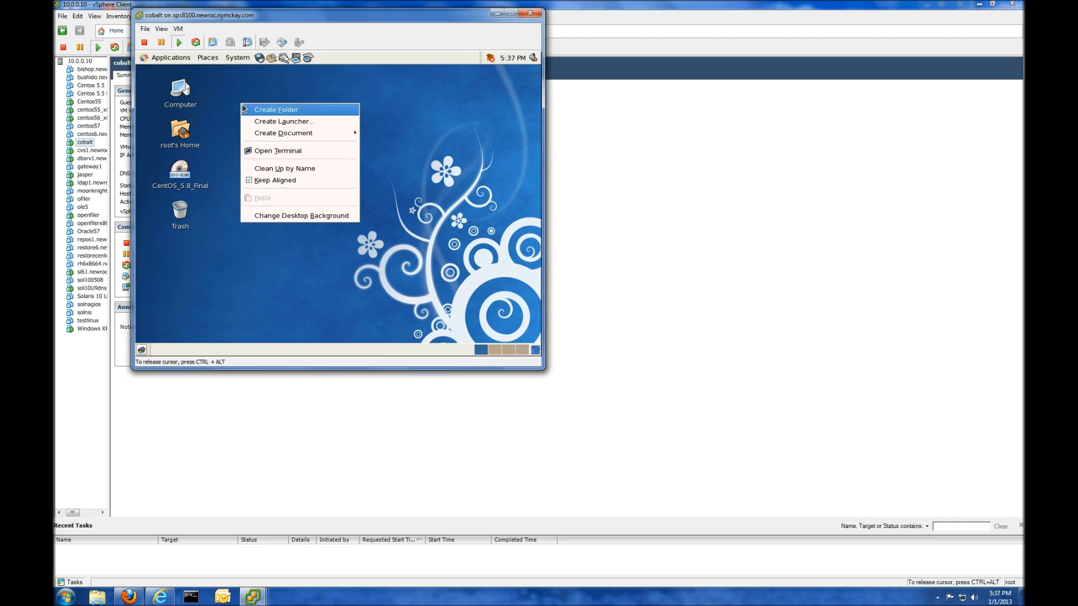
pyautogui.click(279, 152)
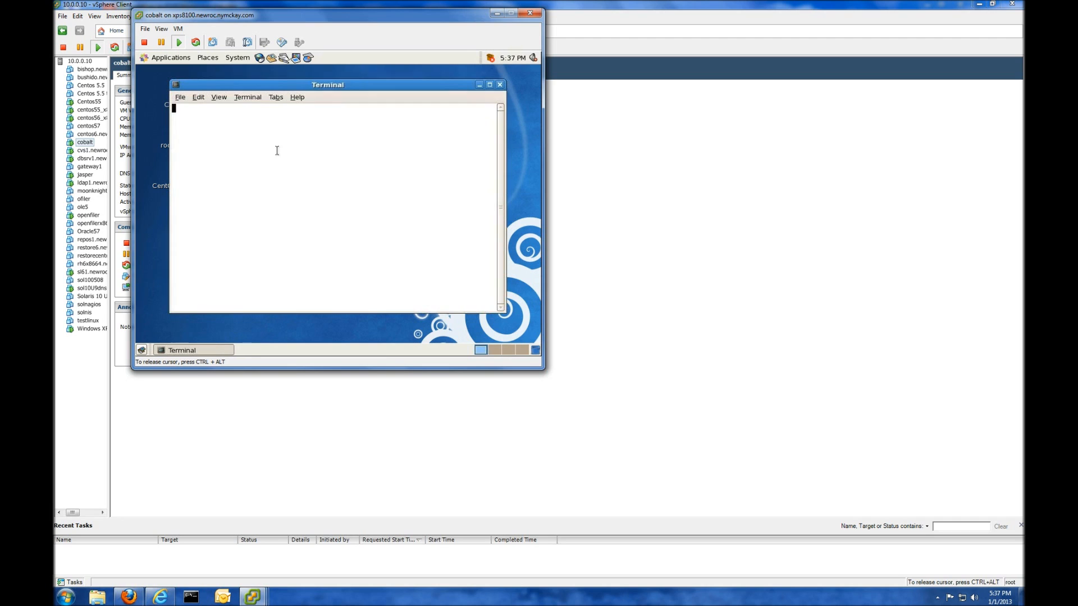
pyautogui.write('if')
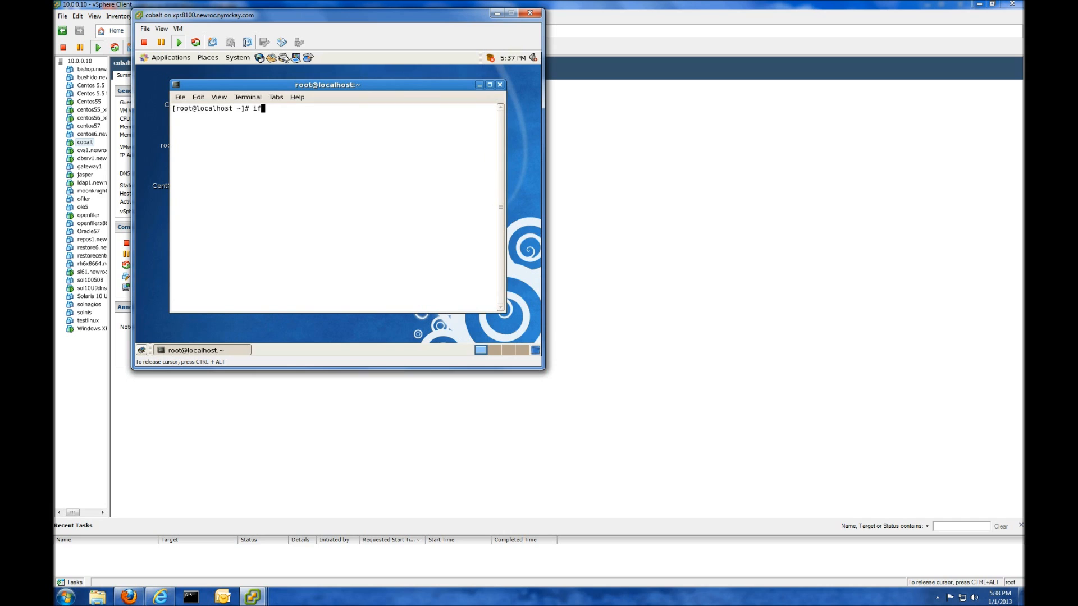
pyautogui.write('config eth0')
pyautogui.press('Return')
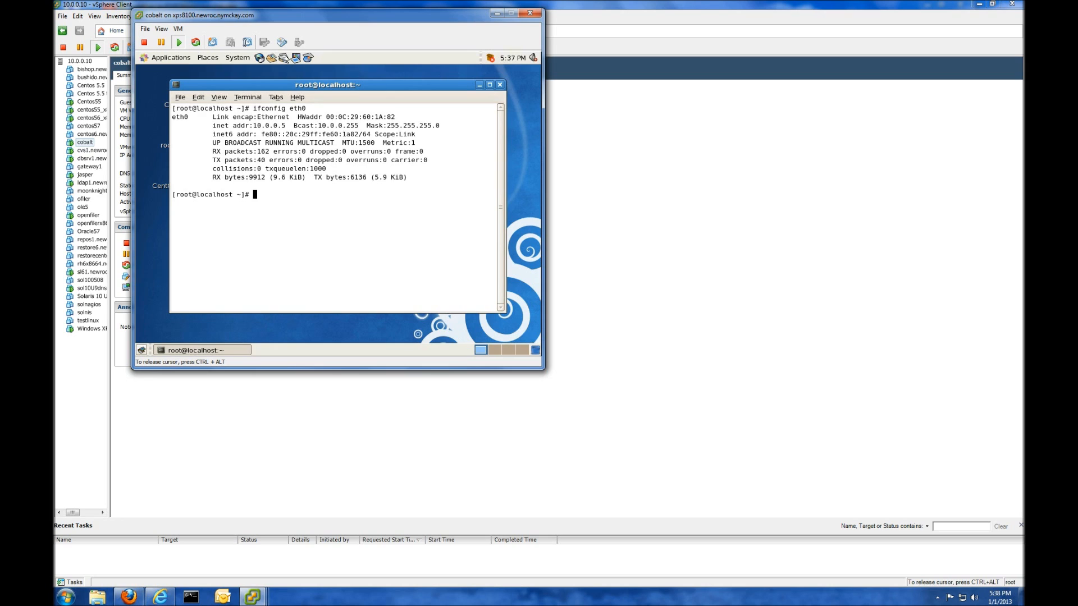